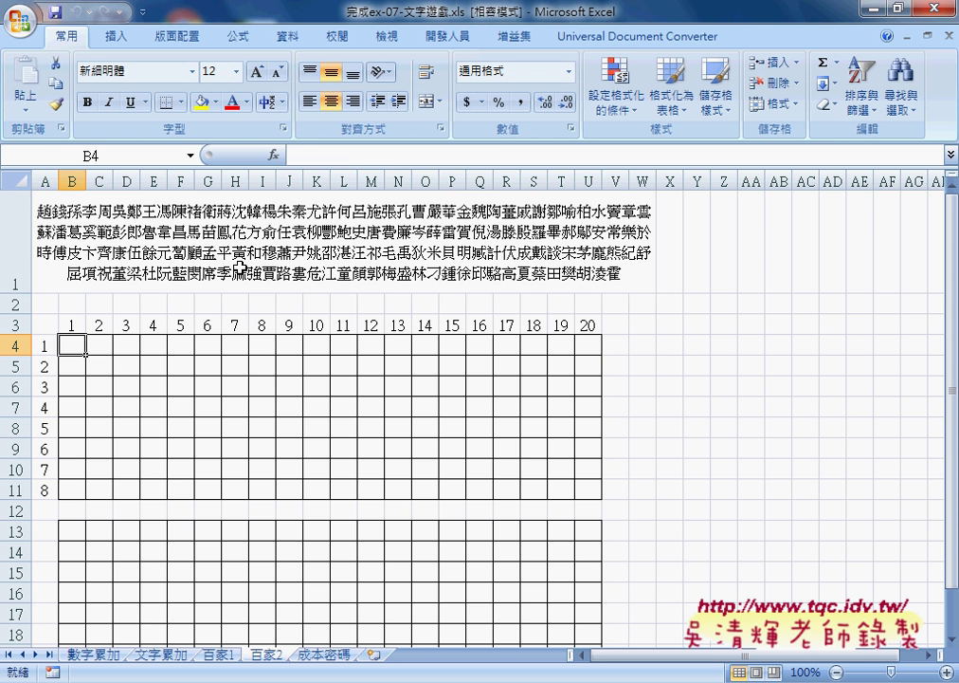
Inspect the surname text in A1, the 1–20 position numbers in row 3, and the grid area
{"action": "left_click", "coordinate": [187, 211]}
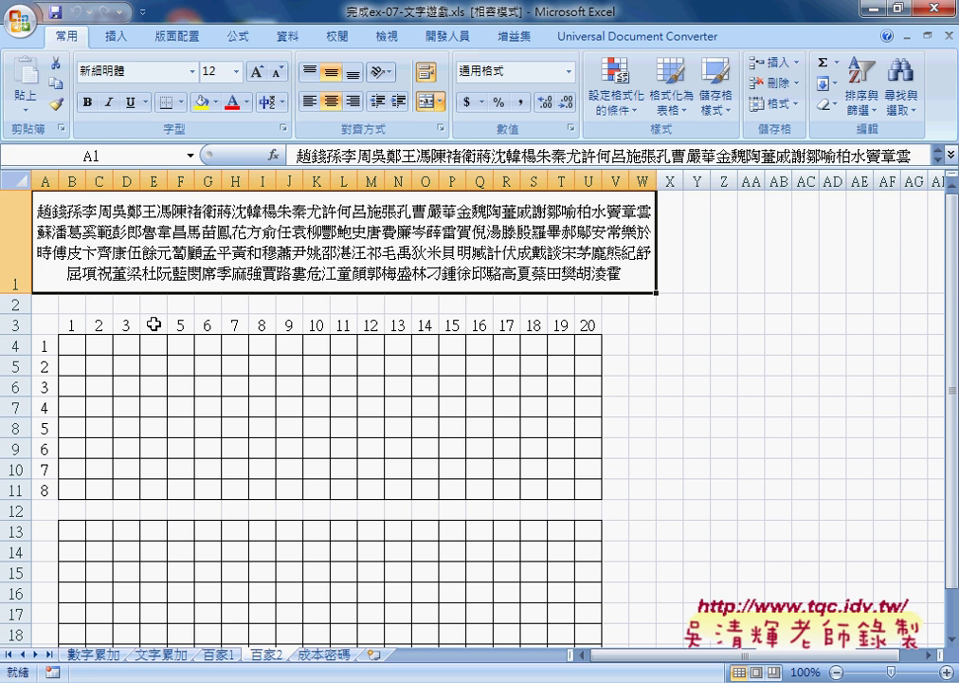
{"action": "left_click", "coordinate": [75, 345]}
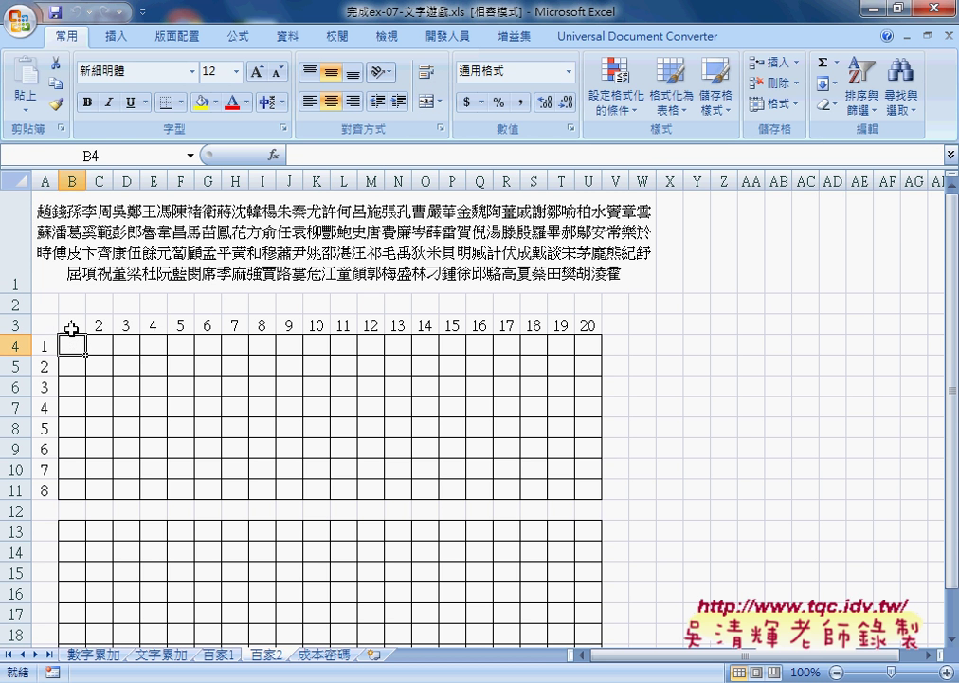
{"action": "left_click_drag", "start_coordinate": [74, 324], "coordinate": [590, 323]}
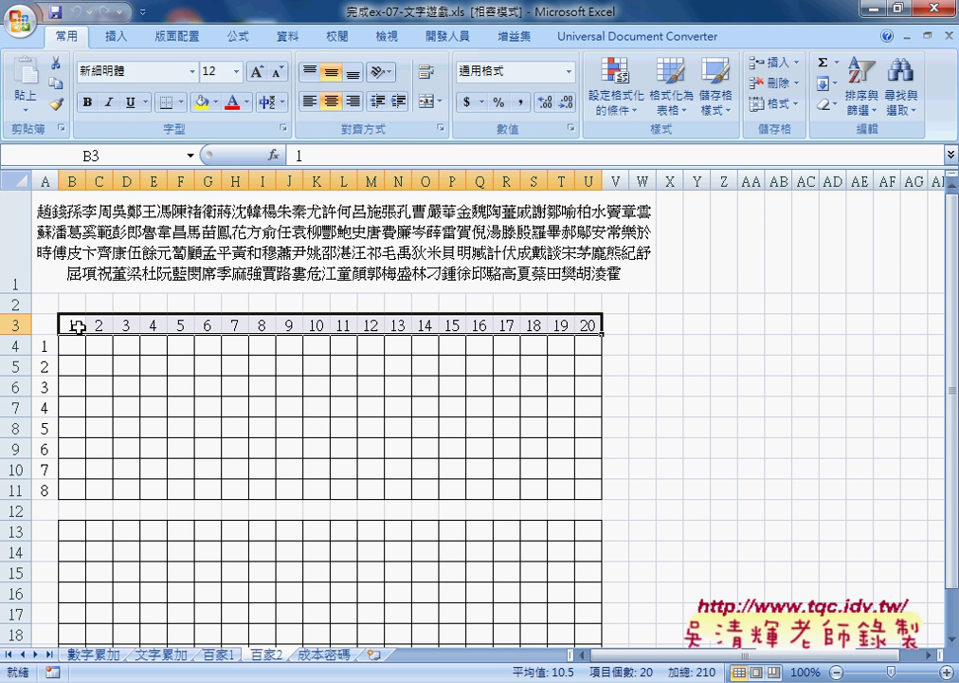
{"action": "left_click_drag", "start_coordinate": [76, 324], "coordinate": [591, 323]}
{"action": "mouse_move", "coordinate": [77, 348]}
{"action": "left_mouse_down"}
{"action": "mouse_move", "coordinate": [348, 479]}
{"action": "mouse_move", "coordinate": [582, 486]}
{"action": "left_mouse_up"}
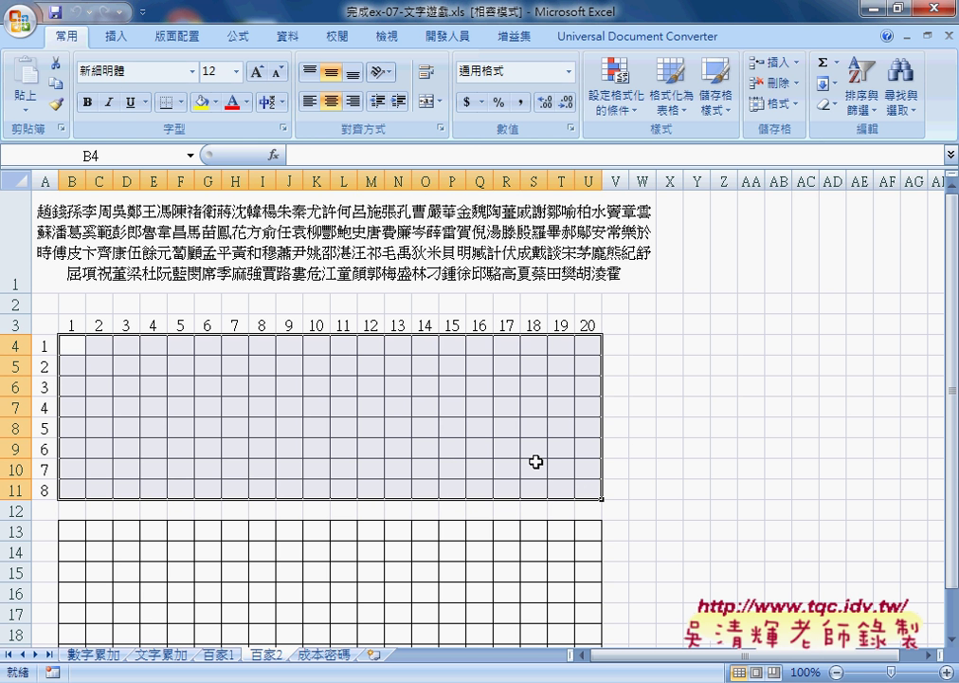
{"action": "left_click_drag", "start_coordinate": [73, 347], "coordinate": [614, 345]}
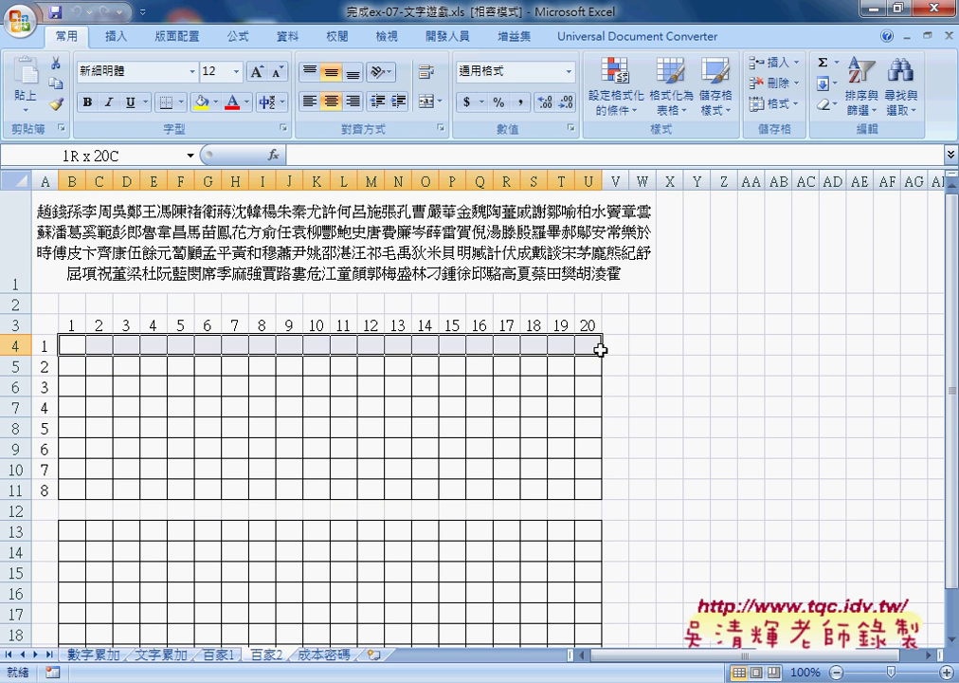
Walk along the first grid row B4:U4 and outline the whole character grid, ending on B4
{"action": "left_click", "coordinate": [72, 345]}
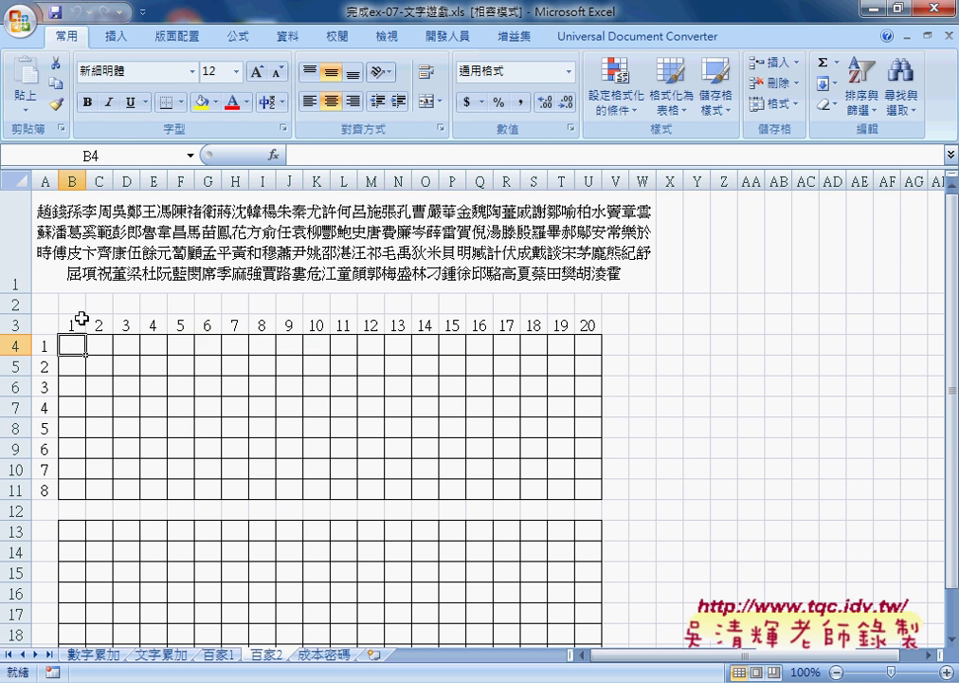
{"action": "left_click", "coordinate": [99, 345]}
{"action": "left_click", "coordinate": [129, 345]}
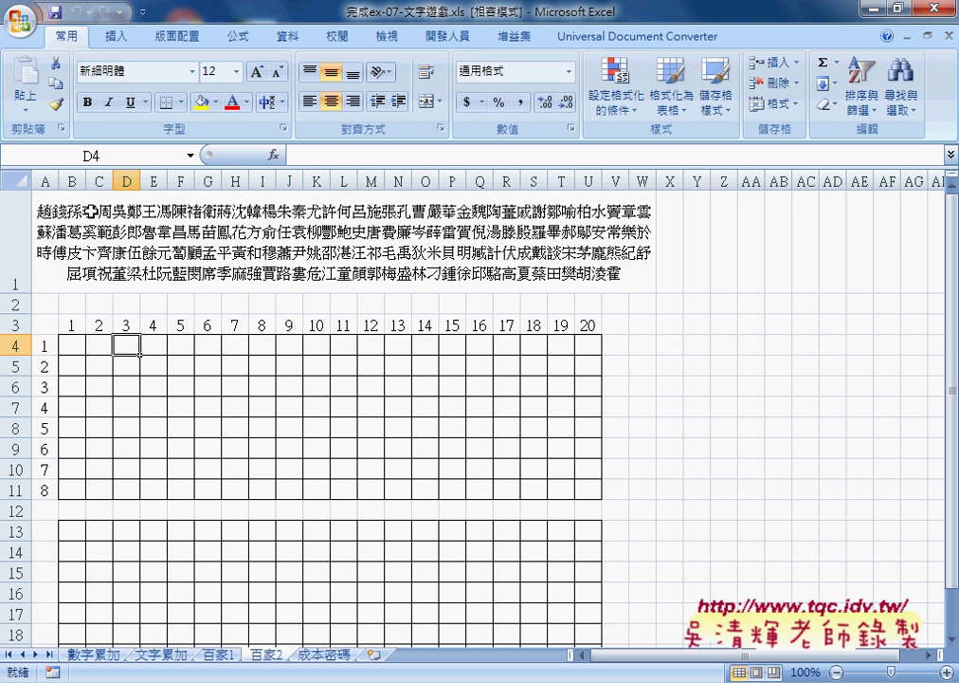
{"action": "left_click", "coordinate": [154, 345]}
{"action": "left_click", "coordinate": [181, 345]}
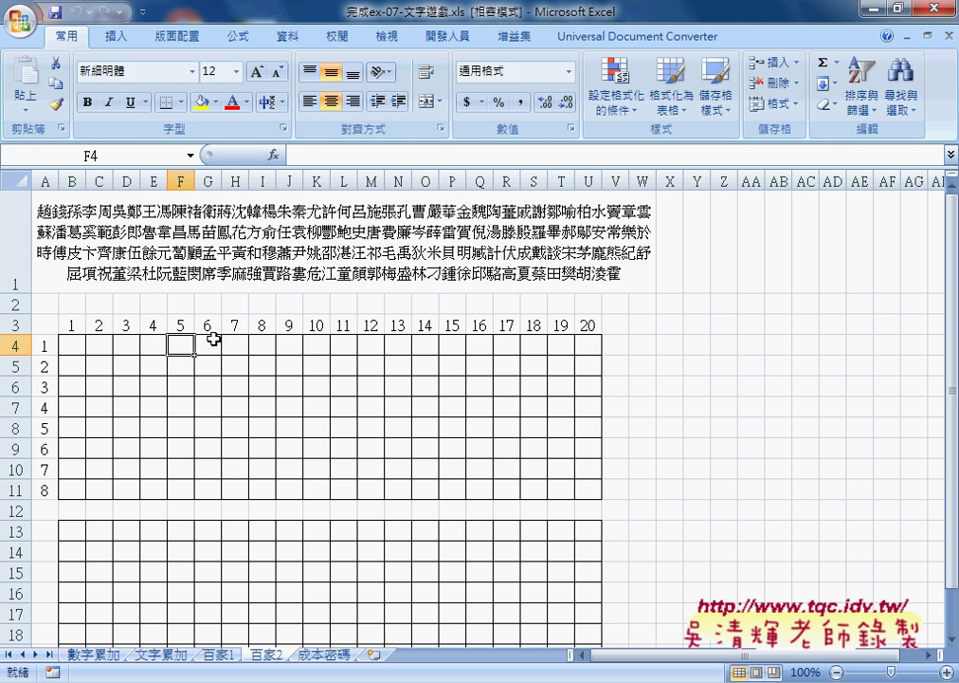
{"action": "left_click", "coordinate": [206, 344]}
{"action": "left_click", "coordinate": [236, 345]}
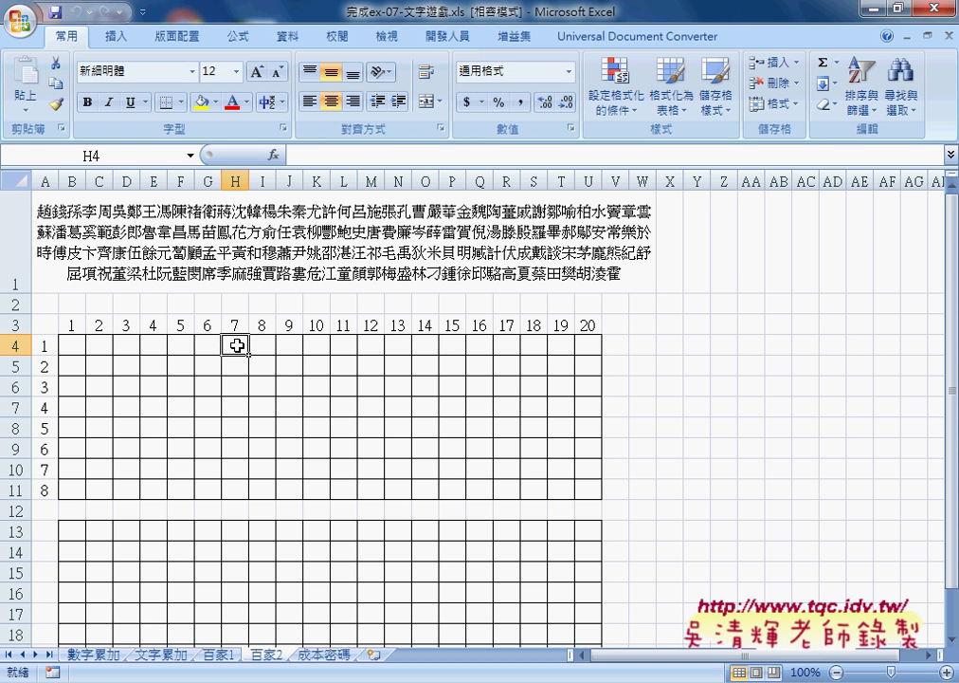
{"action": "left_click", "coordinate": [81, 349]}
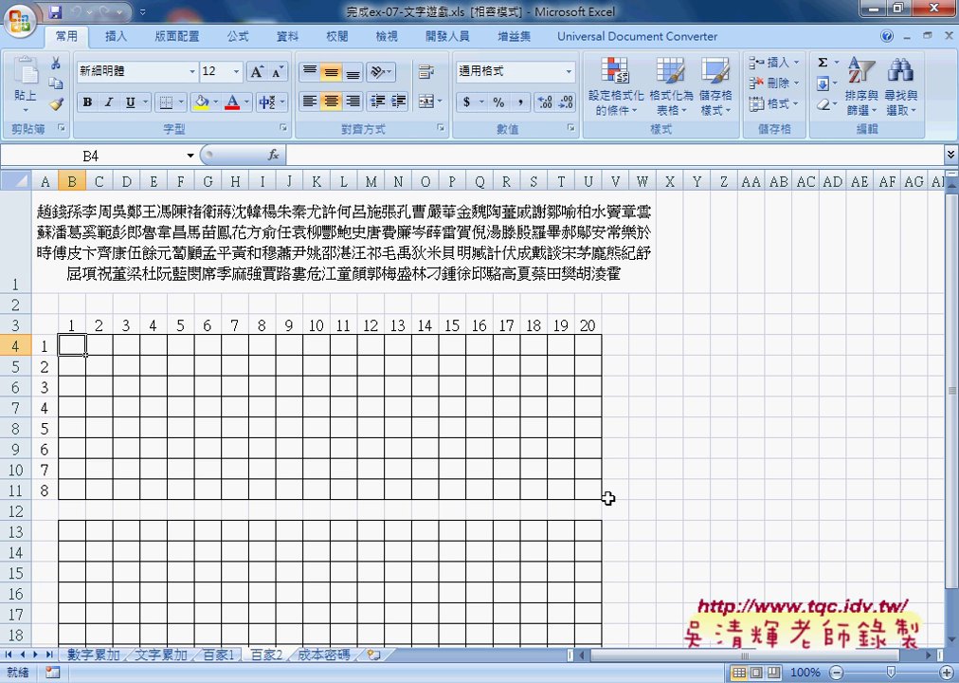
{"action": "left_click_drag", "start_coordinate": [72, 345], "coordinate": [588, 352]}
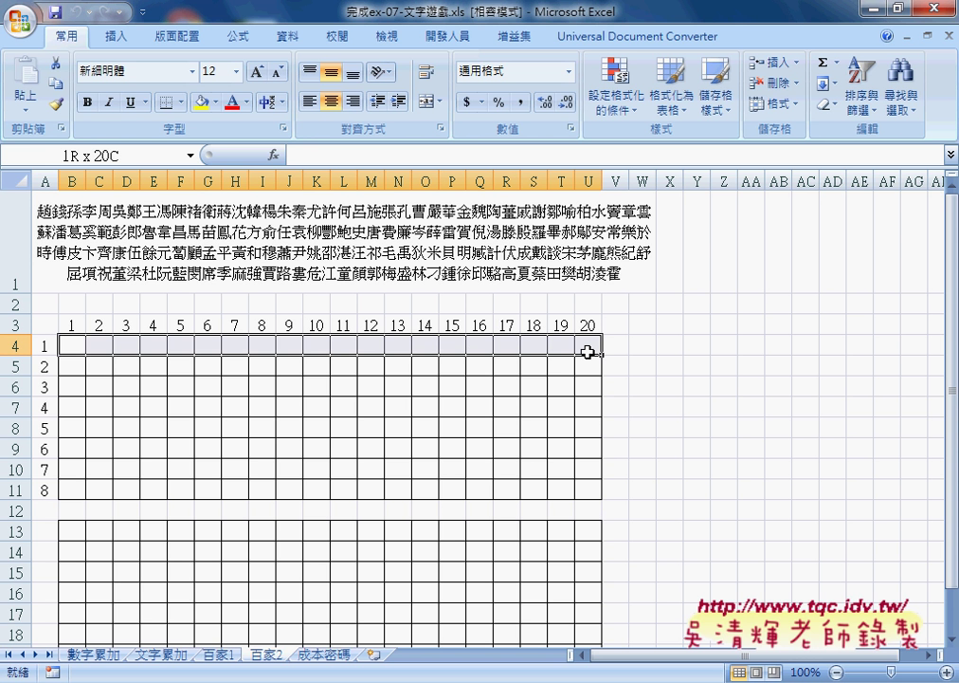
{"action": "mouse_move", "coordinate": [75, 367]}
{"action": "left_mouse_down"}
{"action": "mouse_move", "coordinate": [588, 367]}
{"action": "mouse_move", "coordinate": [185, 388]}
{"action": "mouse_move", "coordinate": [588, 388]}
{"action": "left_mouse_up"}
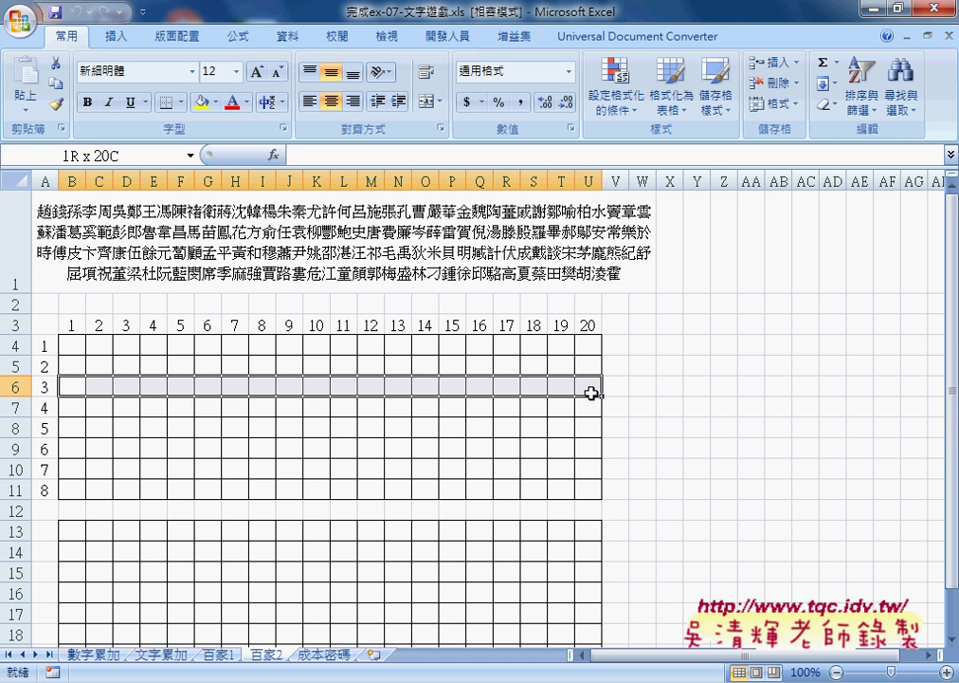
{"action": "left_click", "coordinate": [71, 342]}
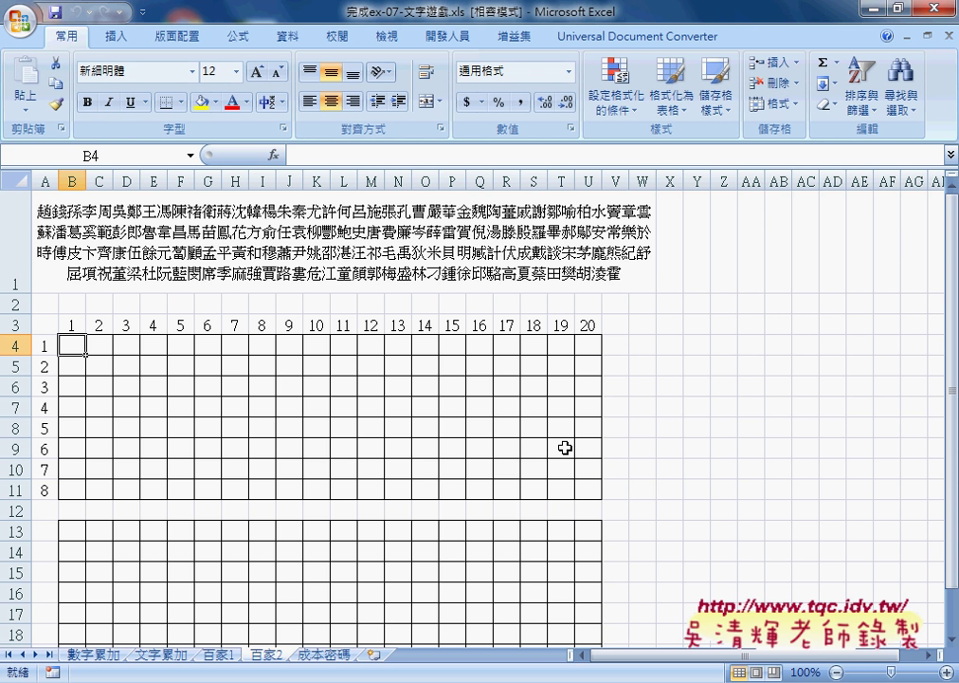
{"action": "left_click_drag", "start_coordinate": [74, 347], "coordinate": [588, 491]}
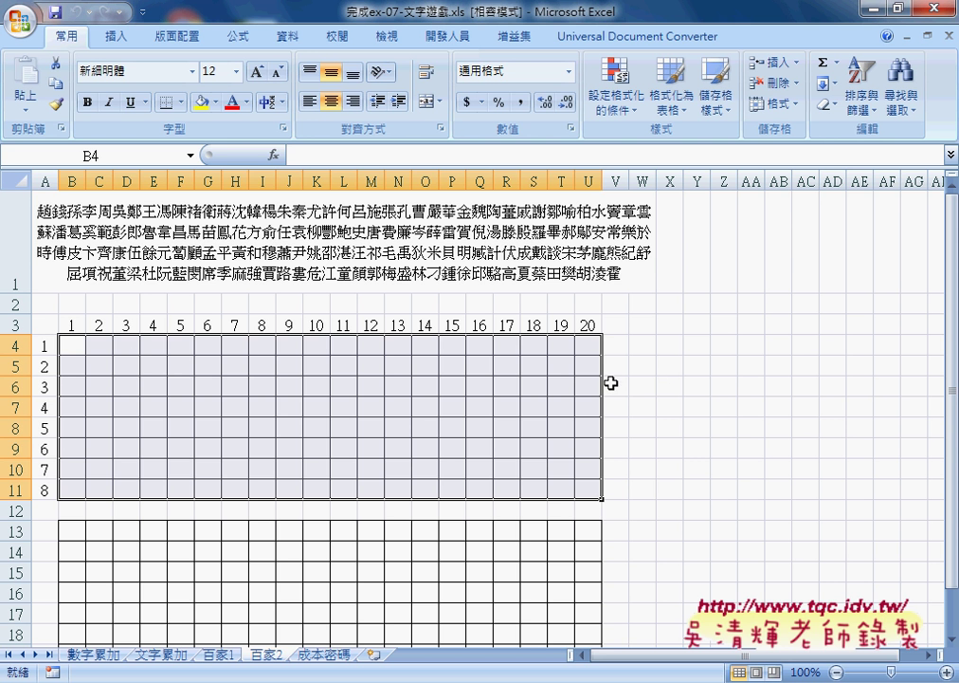
{"action": "left_click", "coordinate": [76, 347]}
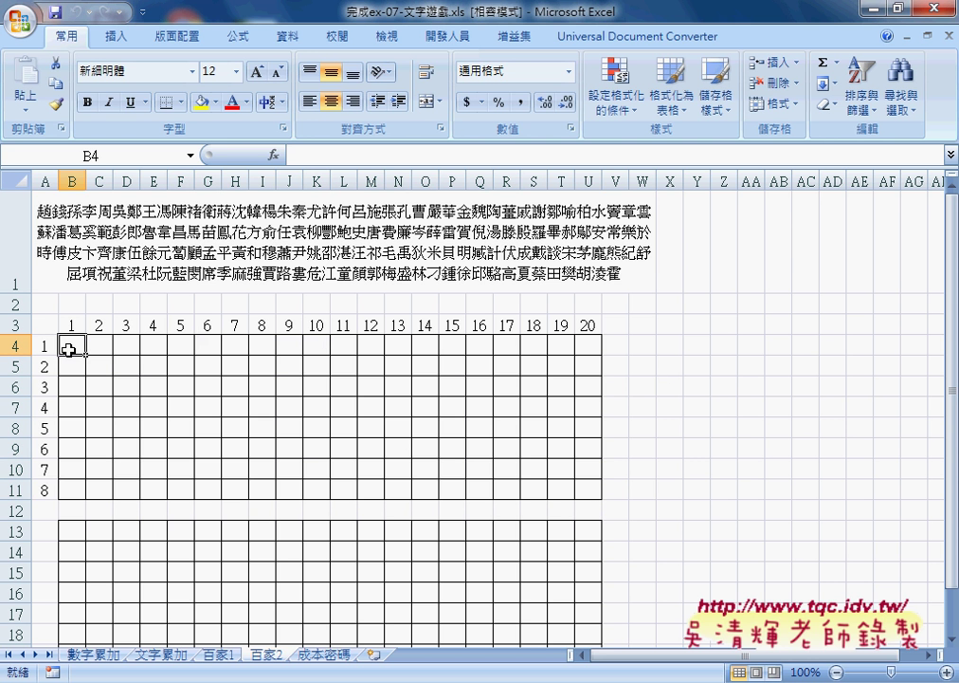
Choose the MID function from the Text category for cell B4
{"action": "left_click", "coordinate": [273, 155]}
{"action": "left_click", "coordinate": [650, 388]}
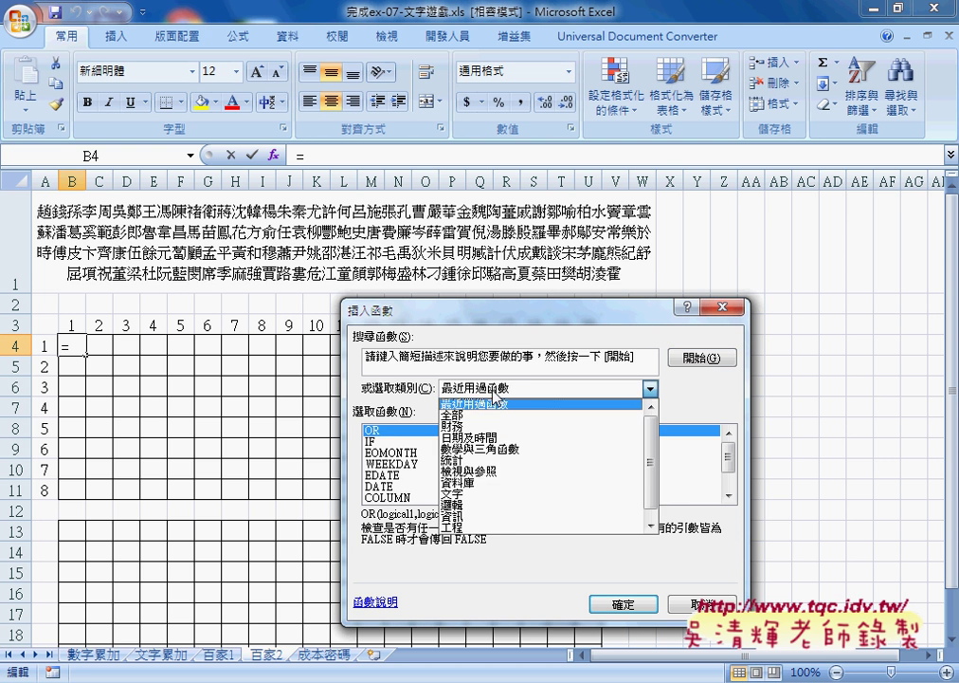
{"action": "left_click", "coordinate": [493, 504]}
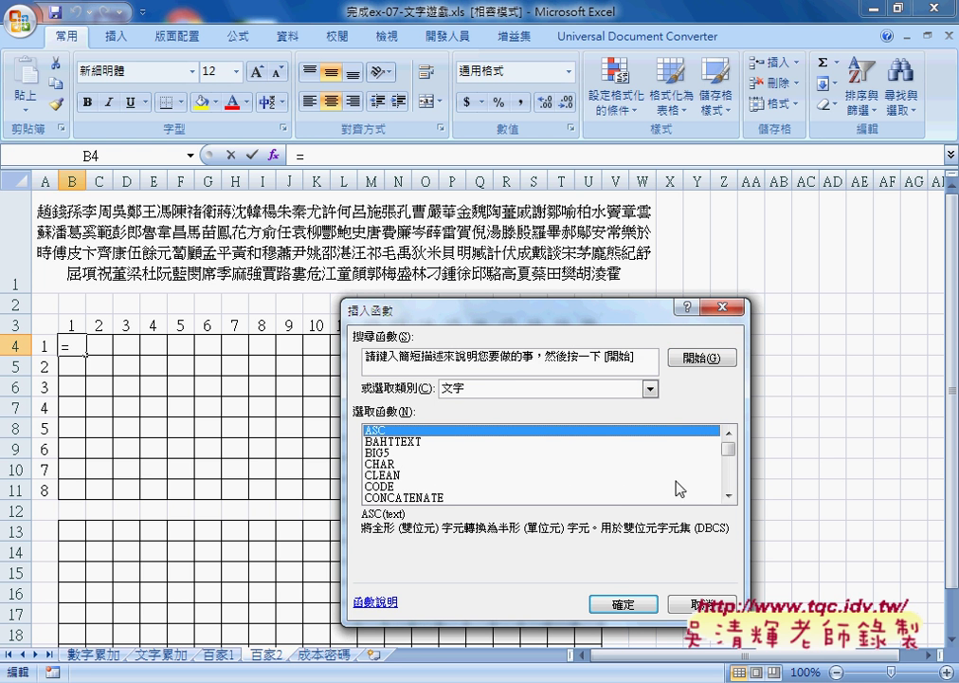
{"action": "left_click", "coordinate": [728, 494]}
{"action": "left_click", "coordinate": [728, 494]}
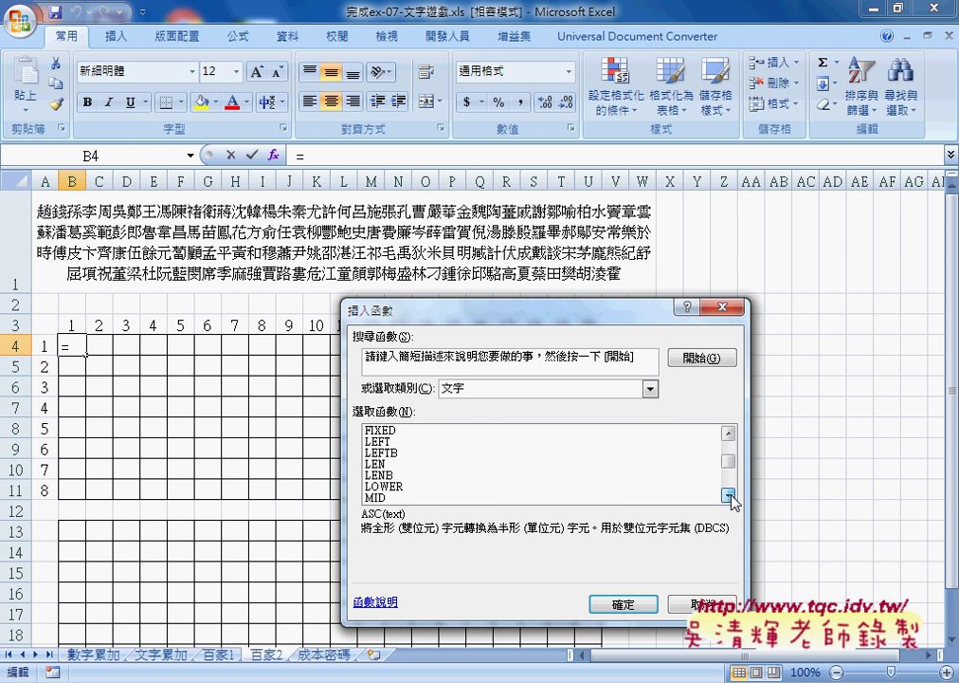
{"action": "left_click", "coordinate": [728, 494]}
{"action": "left_click", "coordinate": [569, 475]}
{"action": "key", "text": "Return"}
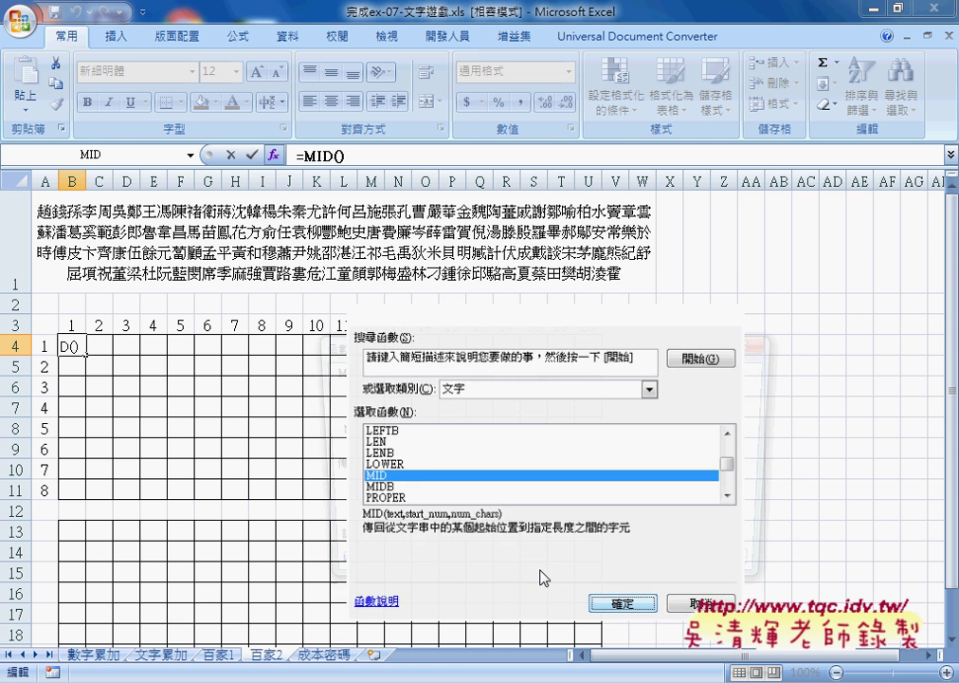
Set MID's Text to $A$1, Start_num to B3 and Num_chars to 1, so B4 shows 趙
{"action": "left_click", "coordinate": [245, 253]}
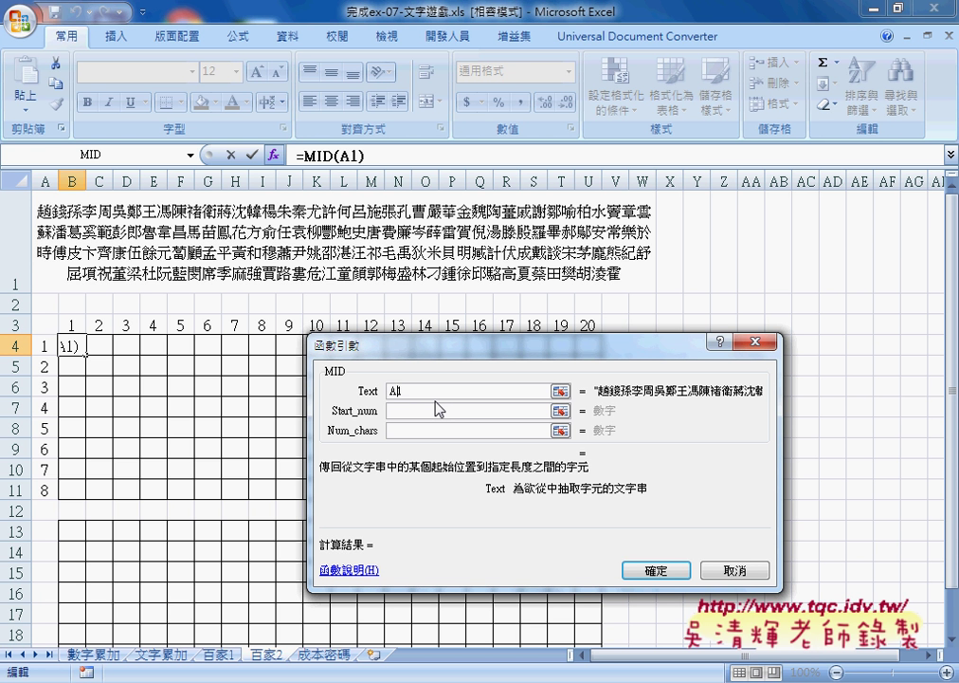
{"action": "key", "text": "F4"}
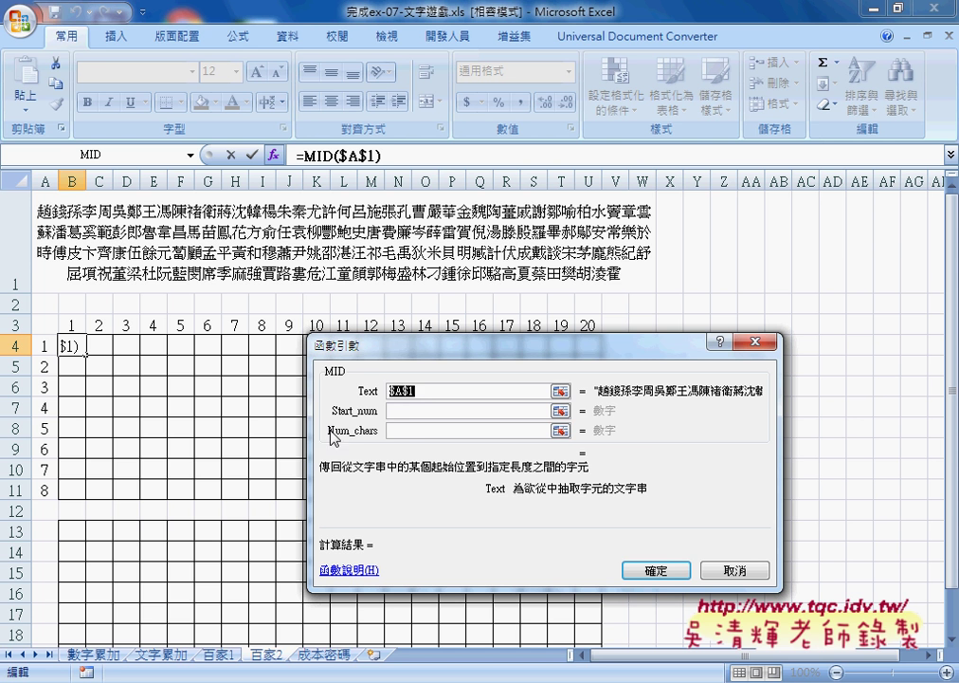
{"action": "left_click", "coordinate": [412, 431]}
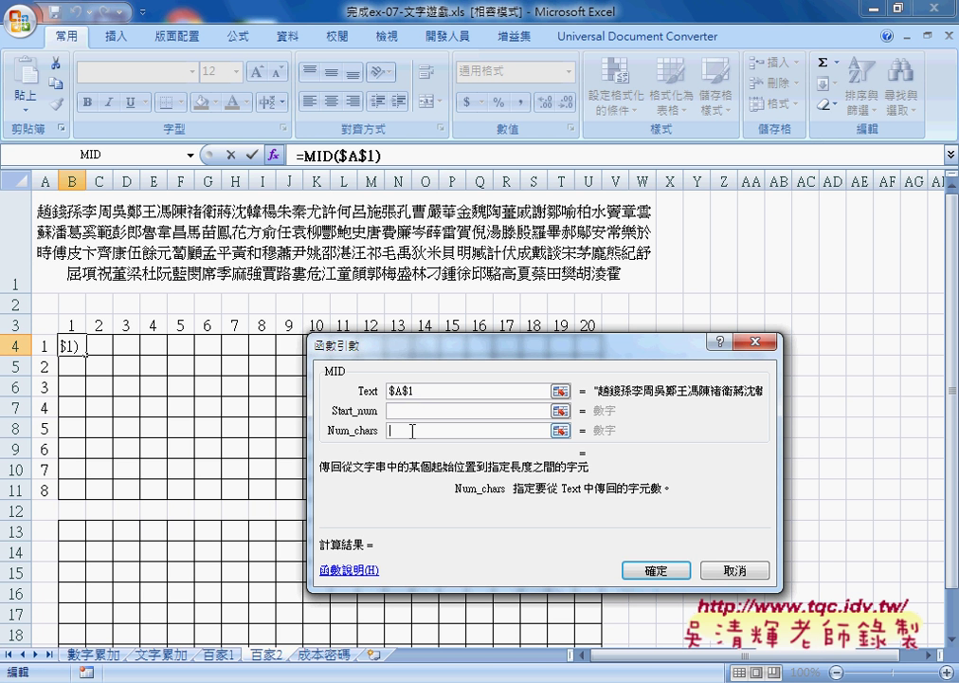
{"action": "type", "text": "1"}
{"action": "left_click", "coordinate": [403, 410]}
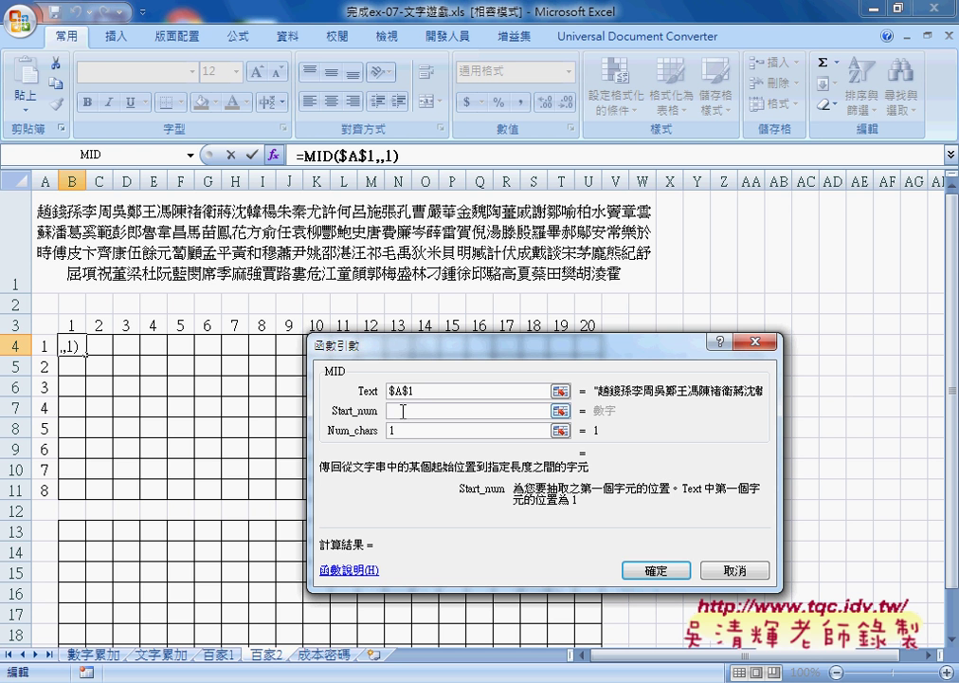
{"action": "left_click", "coordinate": [72, 326]}
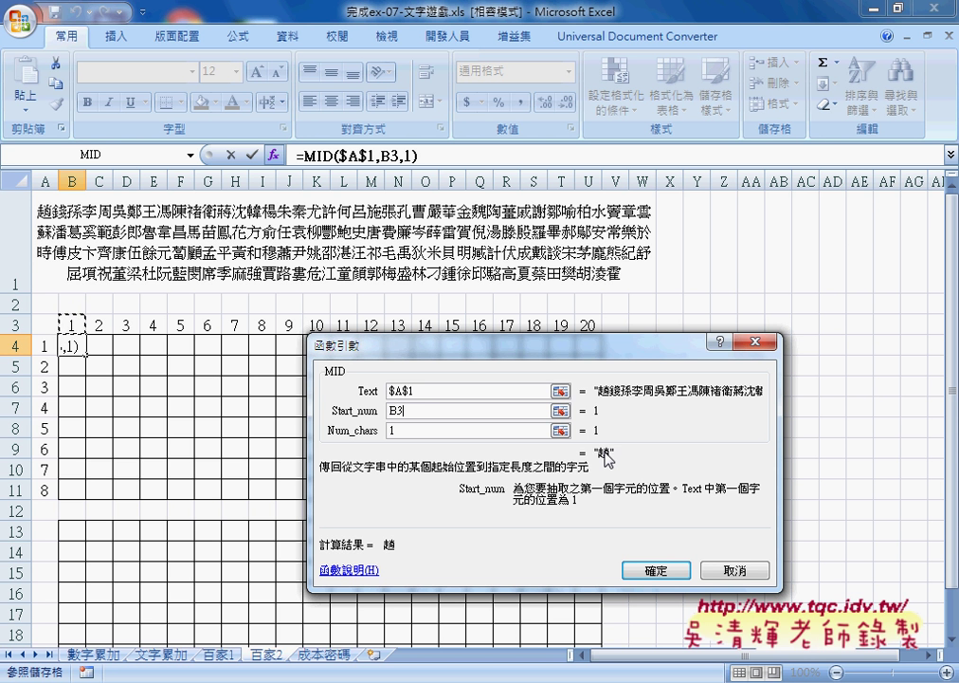
{"action": "left_click", "coordinate": [675, 571]}
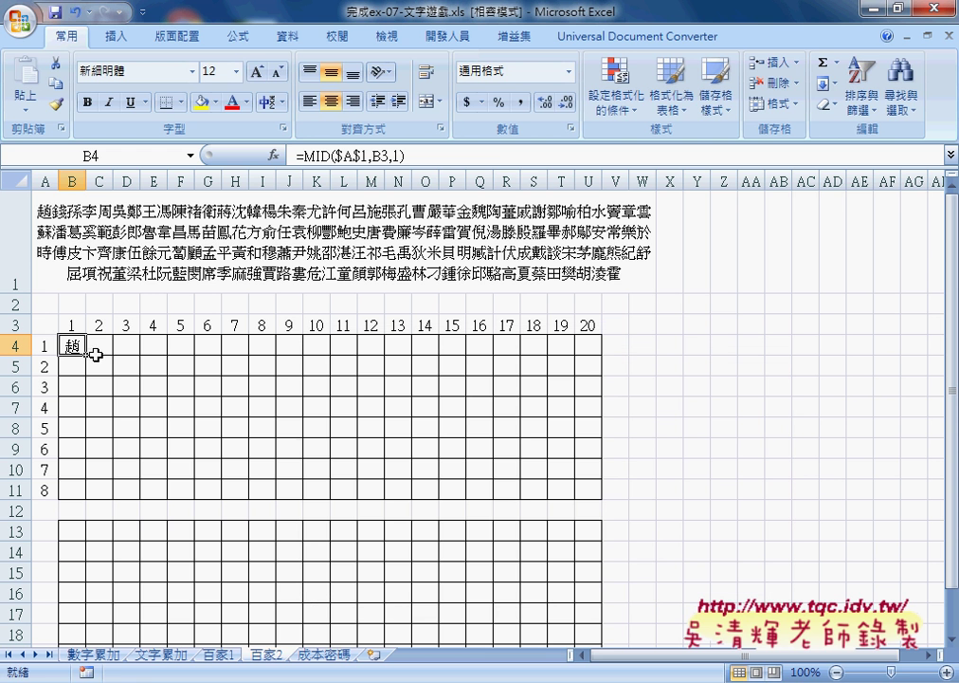
Fill B4's formula right to U4 (趙 through 許), then down into row 5, which shows ###
{"action": "left_click_drag", "start_coordinate": [88, 357], "coordinate": [588, 350]}
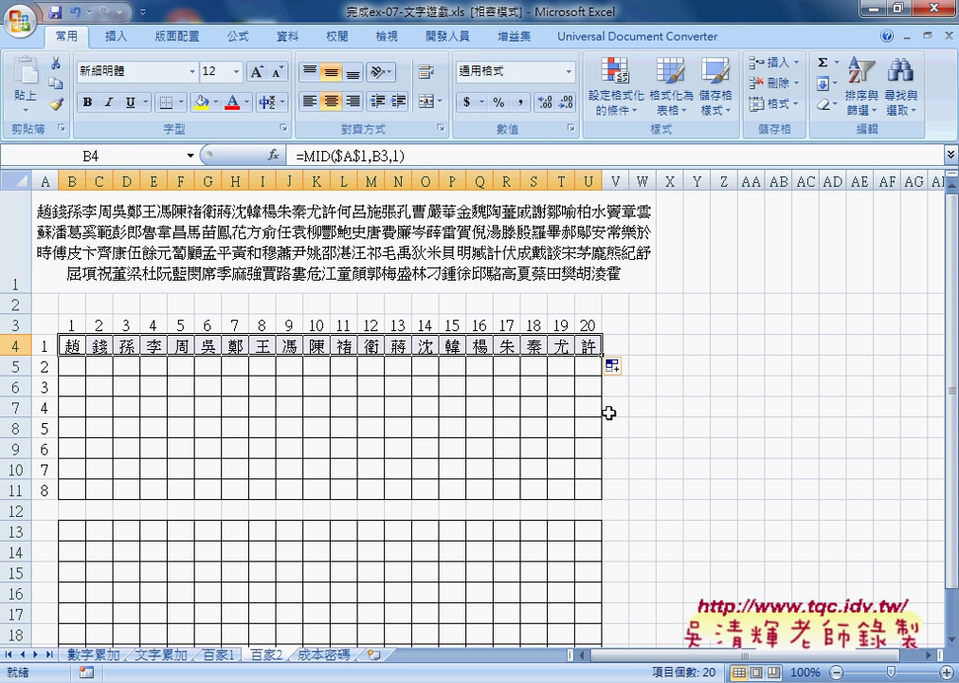
{"action": "left_click_drag", "start_coordinate": [604, 355], "coordinate": [604, 375]}
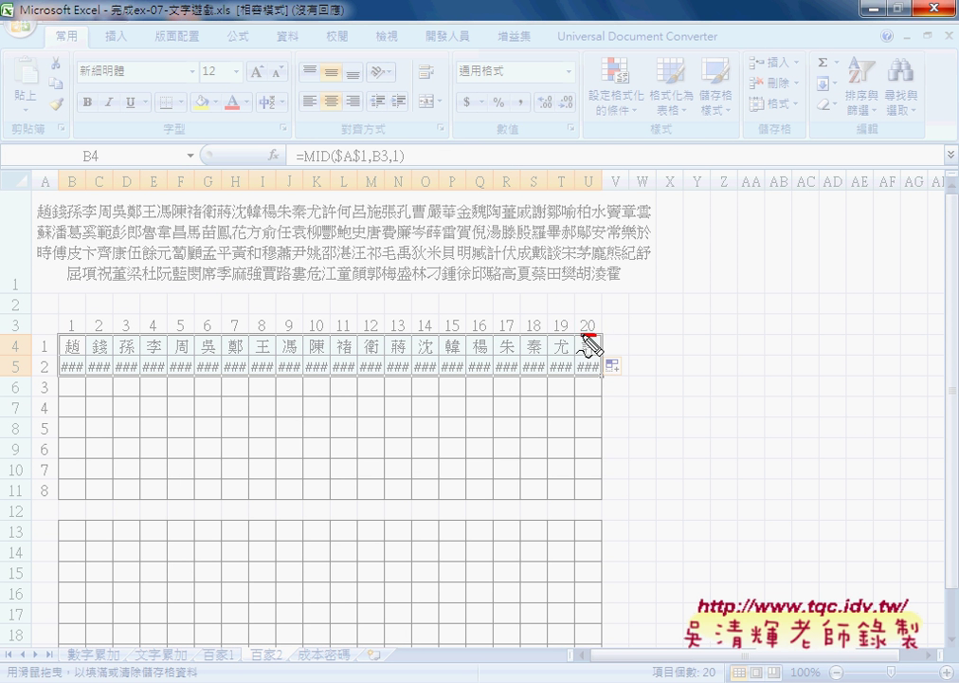
{"action": "left_click_drag", "start_coordinate": [582, 332], "coordinate": [604, 336]}
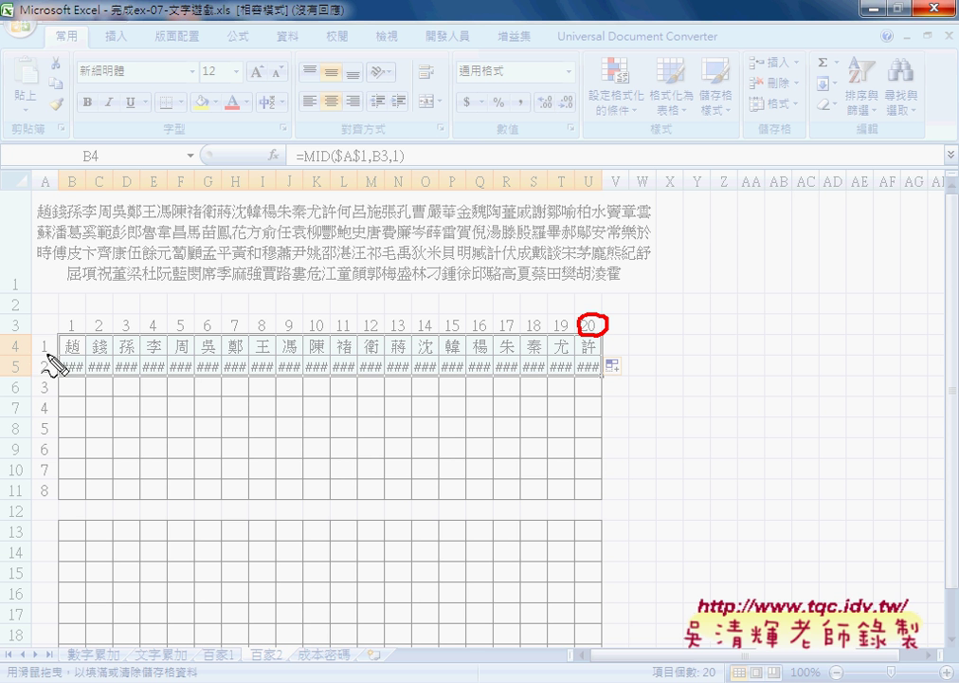
{"action": "left_click_drag", "start_coordinate": [45, 338], "coordinate": [52, 352]}
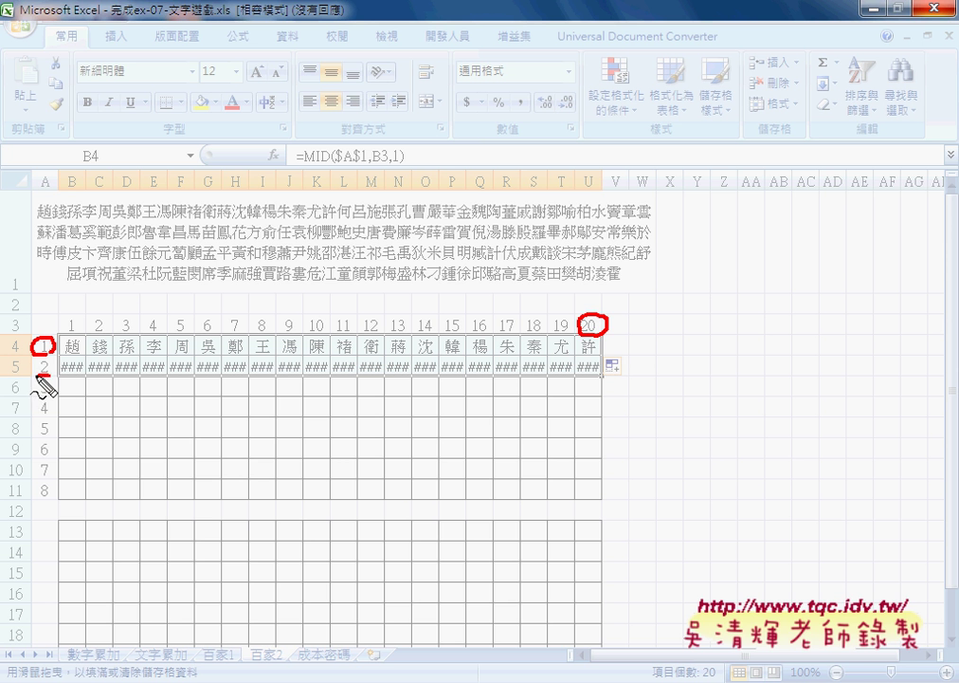
{"action": "mouse_move", "coordinate": [55, 360]}
{"action": "left_mouse_down"}
{"action": "mouse_move", "coordinate": [38, 369]}
{"action": "mouse_move", "coordinate": [55, 378]}
{"action": "left_mouse_up"}
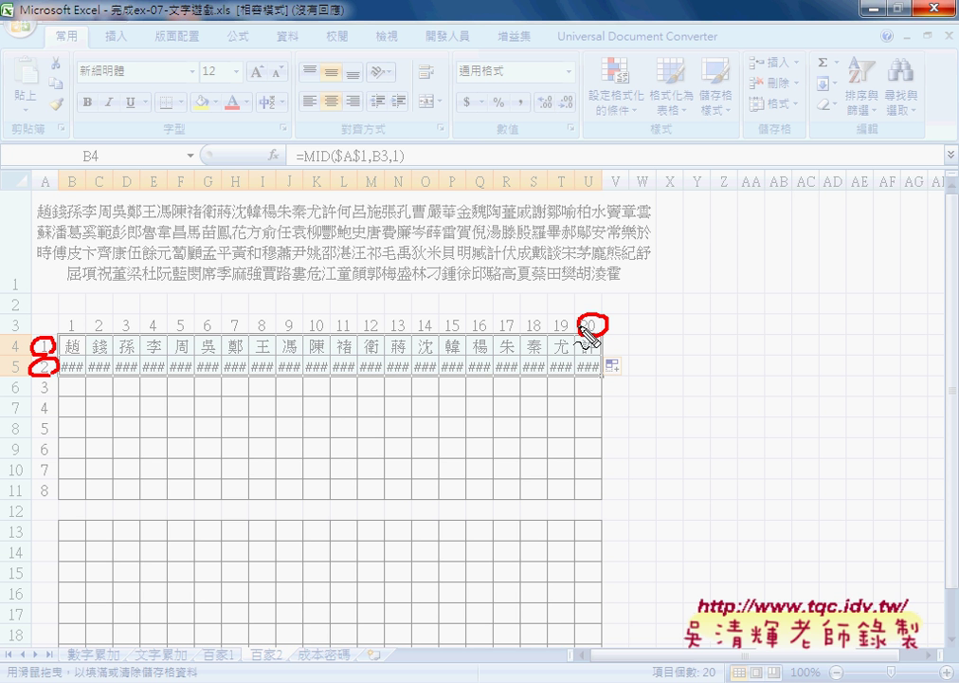
{"action": "mouse_move", "coordinate": [54, 377]}
{"action": "left_mouse_down"}
{"action": "mouse_move", "coordinate": [38, 389]}
{"action": "mouse_move", "coordinate": [49, 394]}
{"action": "left_mouse_up"}
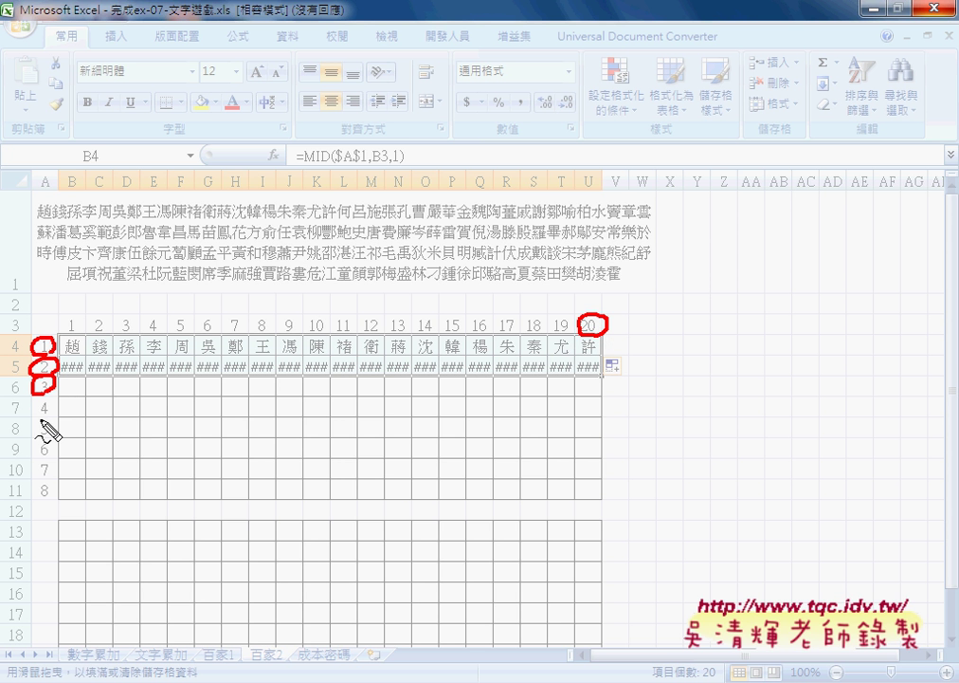
{"action": "left_click_drag", "start_coordinate": [48, 400], "coordinate": [49, 407]}
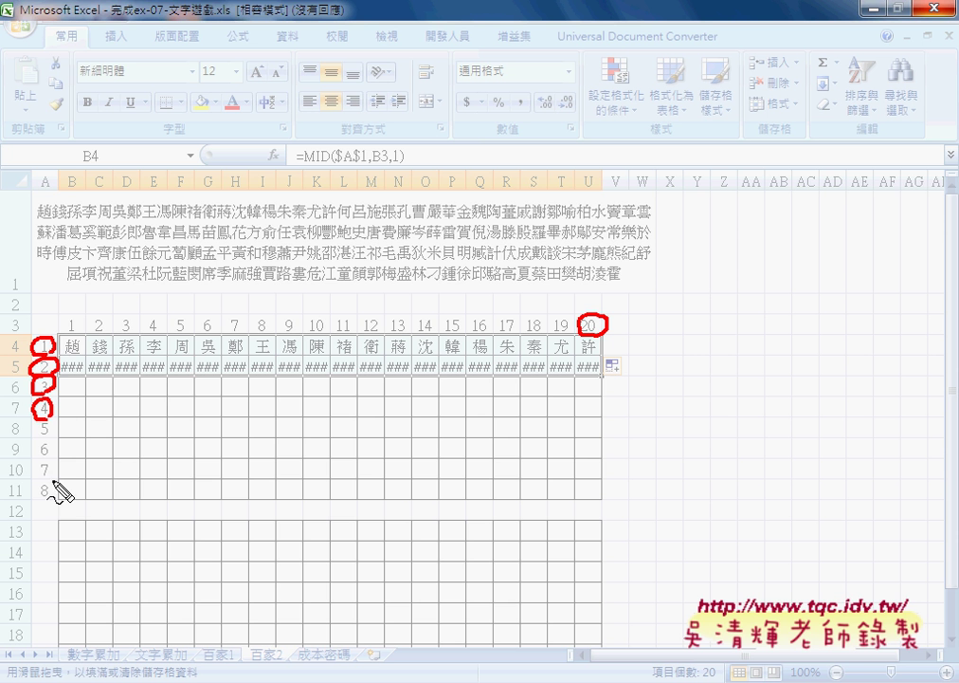
{"action": "left_click_drag", "start_coordinate": [57, 503], "coordinate": [67, 471]}
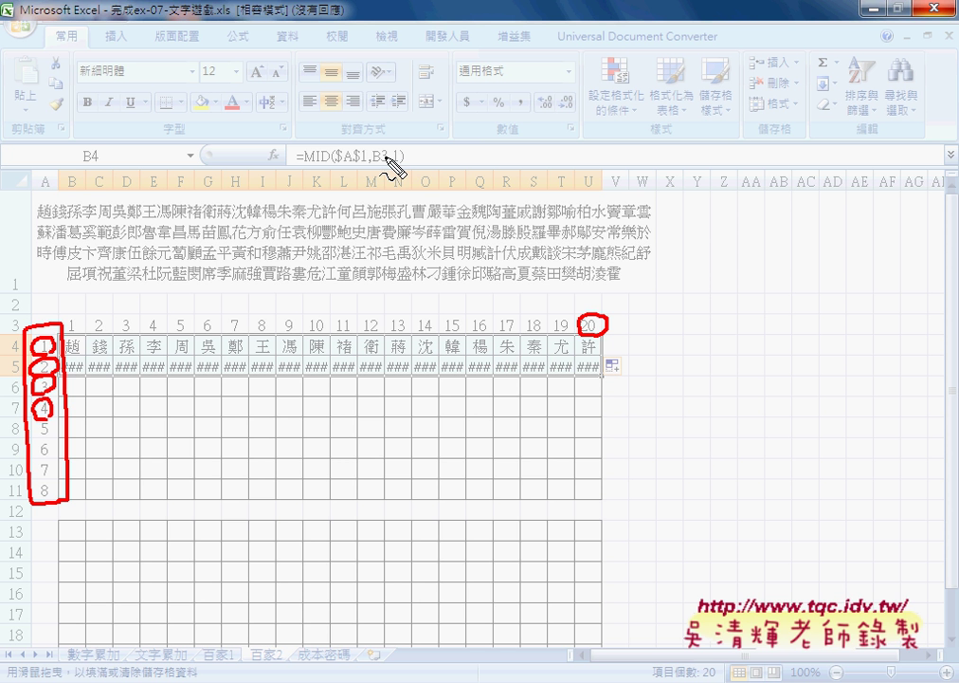
{"action": "left_click_drag", "start_coordinate": [373, 162], "coordinate": [386, 162]}
{"action": "left_click_drag", "start_coordinate": [68, 317], "coordinate": [70, 332]}
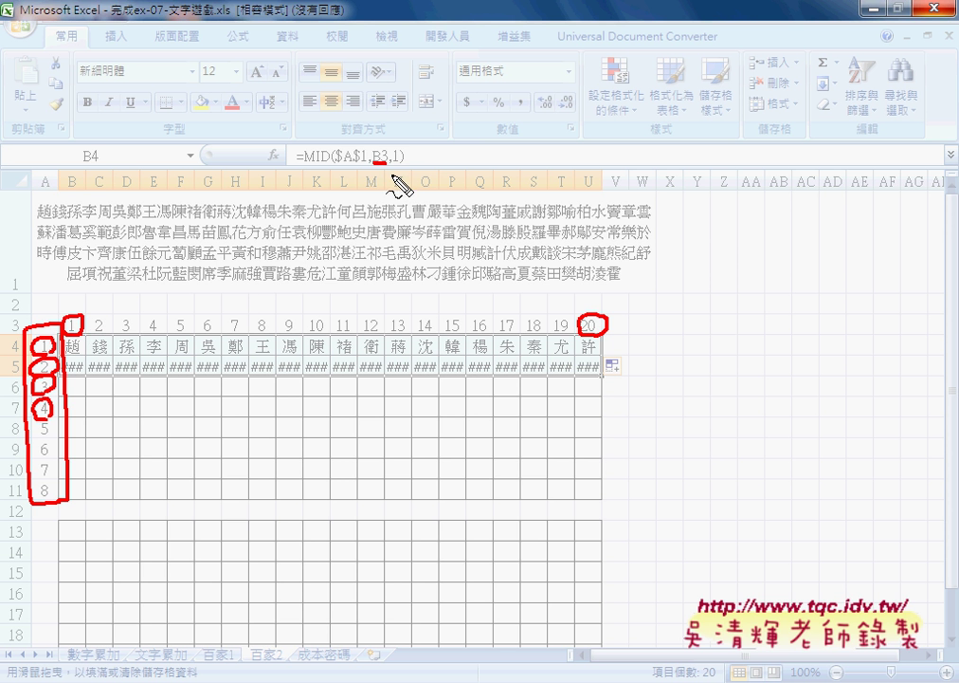
{"action": "mouse_move", "coordinate": [377, 174]}
{"action": "left_mouse_down"}
{"action": "mouse_move", "coordinate": [406, 172]}
{"action": "mouse_move", "coordinate": [392, 185]}
{"action": "mouse_move", "coordinate": [431, 188]}
{"action": "left_mouse_up"}
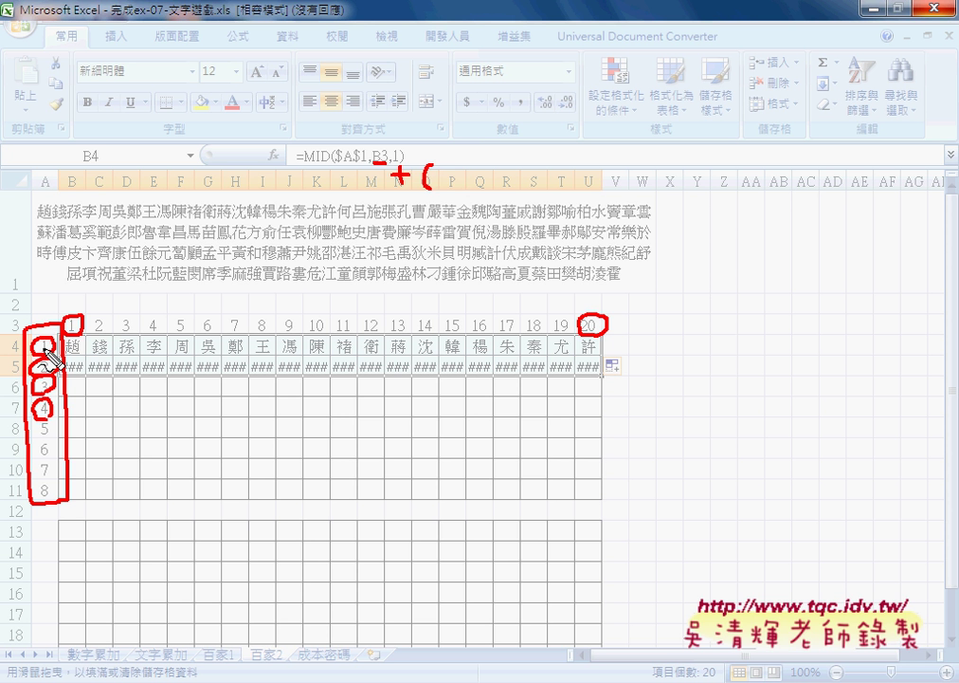
{"action": "mouse_move", "coordinate": [444, 187]}
{"action": "left_mouse_down"}
{"action": "mouse_move", "coordinate": [477, 190]}
{"action": "mouse_move", "coordinate": [495, 174]}
{"action": "left_mouse_up"}
{"action": "mouse_move", "coordinate": [501, 161]}
{"action": "left_mouse_down"}
{"action": "mouse_move", "coordinate": [501, 184]}
{"action": "mouse_move", "coordinate": [539, 187]}
{"action": "mouse_move", "coordinate": [550, 174]}
{"action": "mouse_move", "coordinate": [550, 185]}
{"action": "left_mouse_up"}
{"action": "mouse_move", "coordinate": [550, 165]}
{"action": "left_mouse_down"}
{"action": "mouse_move", "coordinate": [530, 186]}
{"action": "mouse_move", "coordinate": [579, 185]}
{"action": "mouse_move", "coordinate": [588, 174]}
{"action": "left_mouse_up"}
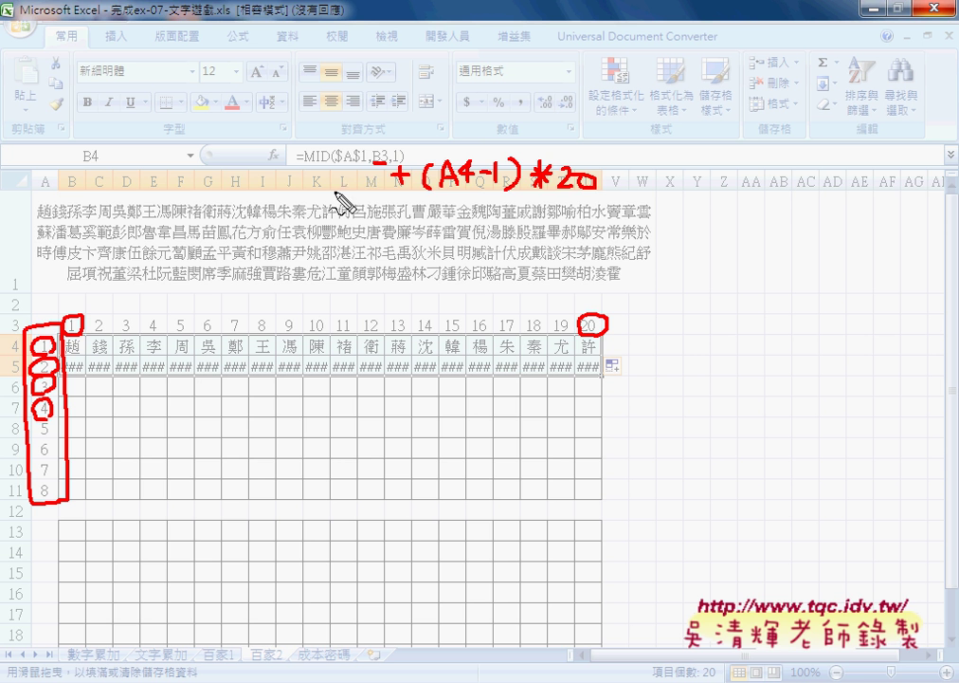
{"action": "left_click_drag", "start_coordinate": [17, 332], "coordinate": [15, 327]}
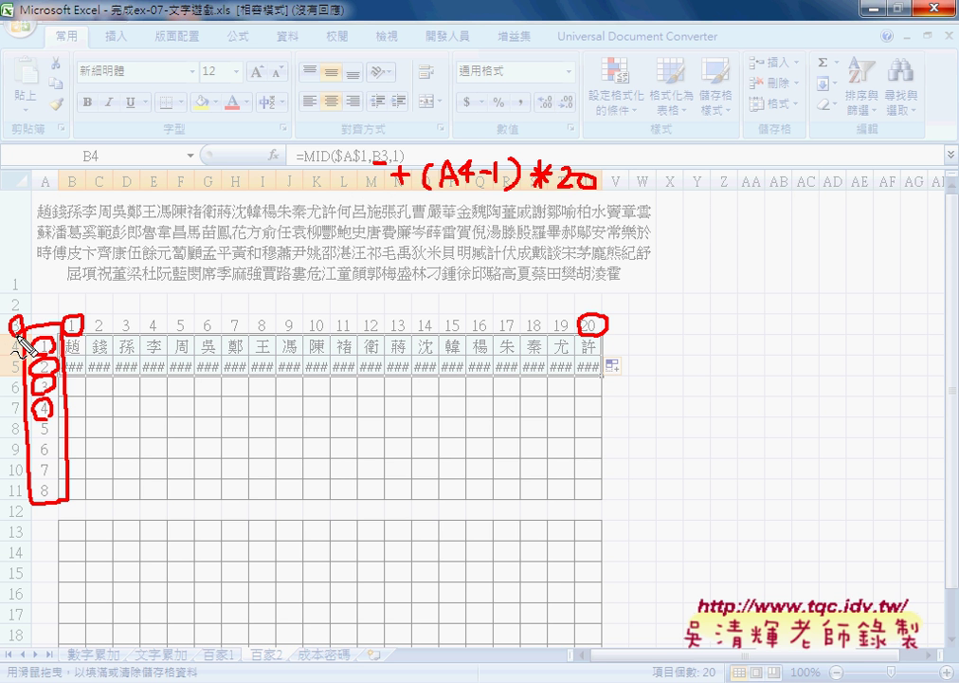
{"action": "left_click_drag", "start_coordinate": [52, 174], "coordinate": [58, 181]}
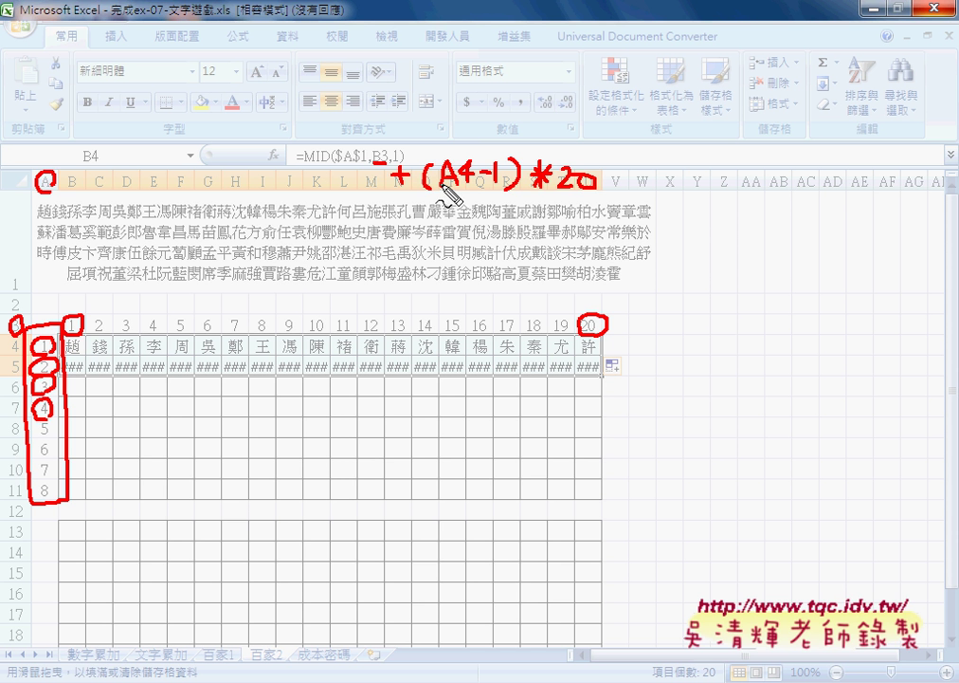
{"action": "left_click_drag", "start_coordinate": [477, 200], "coordinate": [612, 201]}
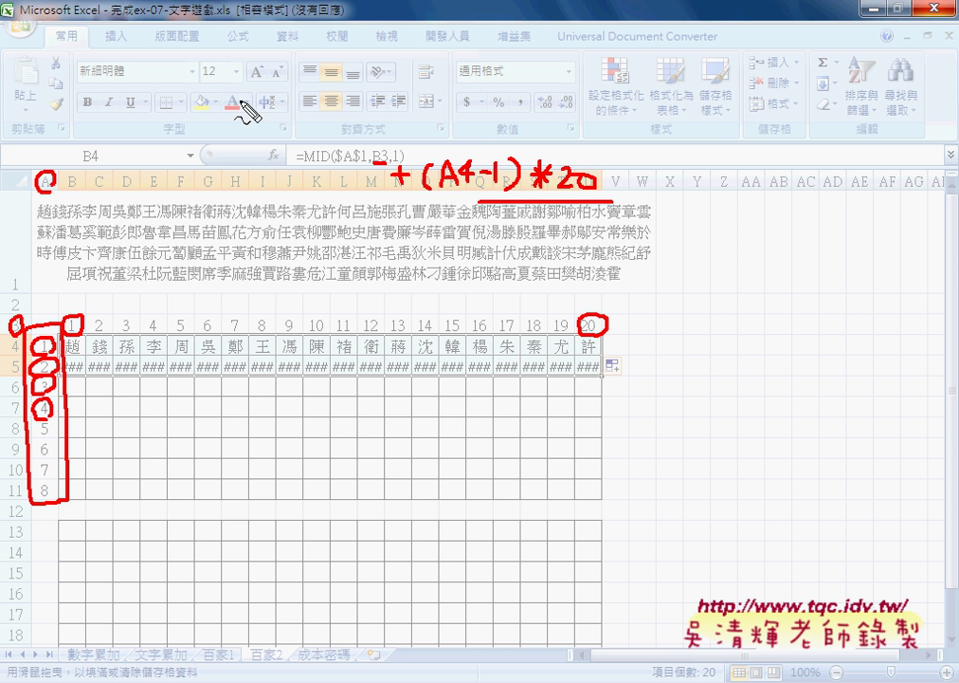
{"action": "left_click_drag", "start_coordinate": [305, 20], "coordinate": [328, 19]}
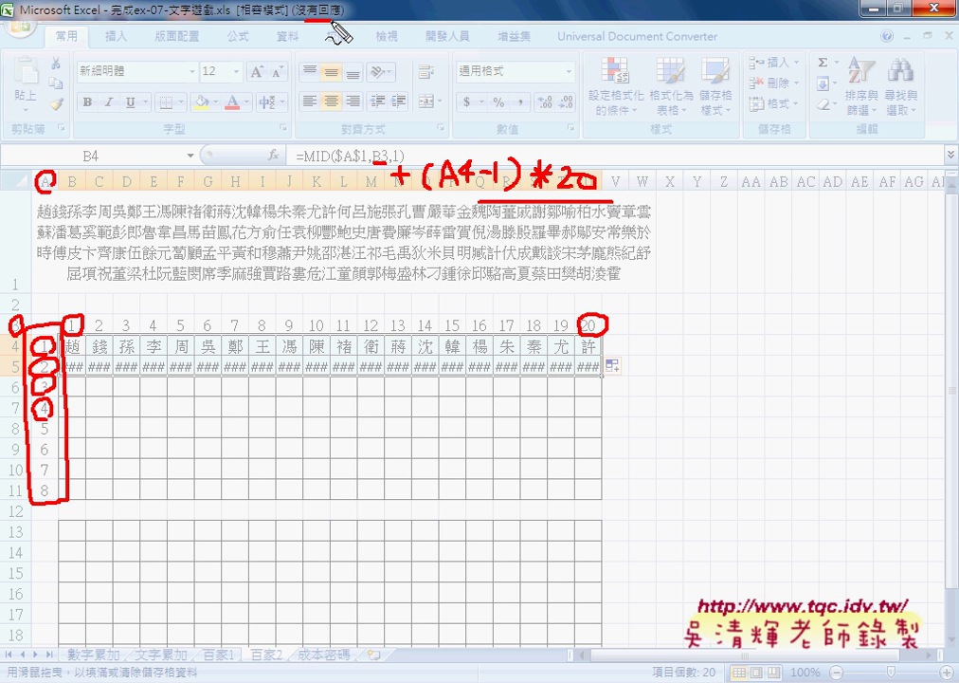
{"action": "key", "text": "Escape"}
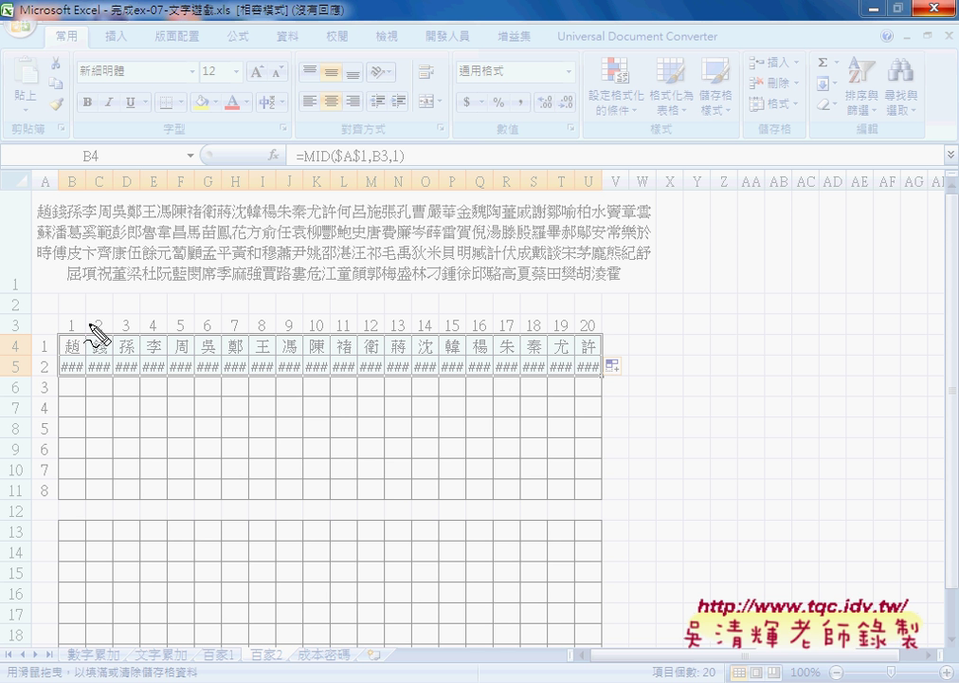
{"action": "left_click_drag", "start_coordinate": [59, 331], "coordinate": [76, 330]}
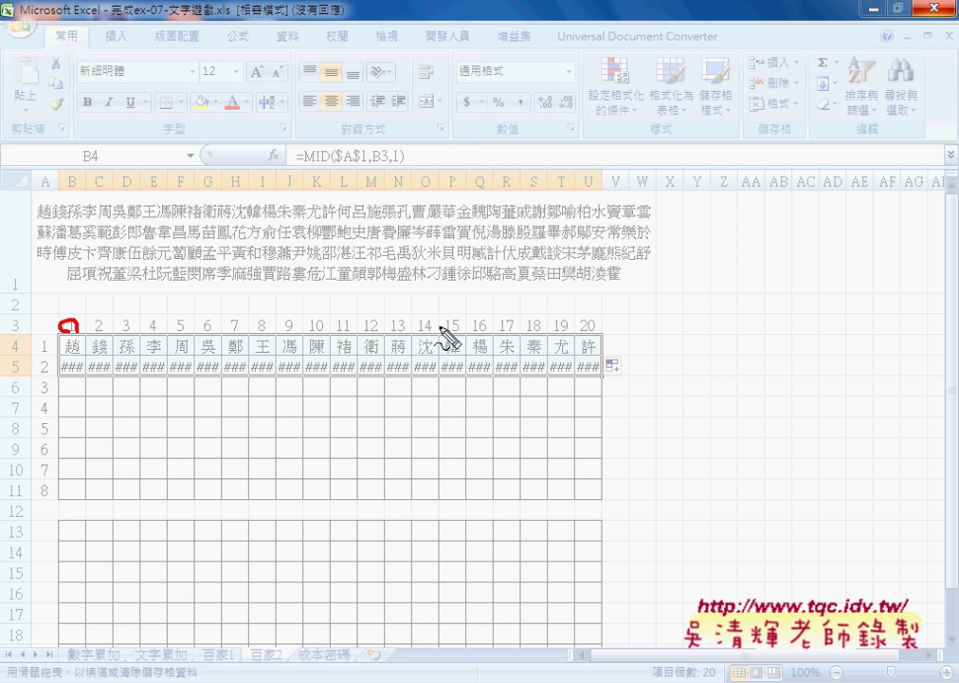
{"action": "left_click_drag", "start_coordinate": [581, 322], "coordinate": [595, 320]}
{"action": "left_click_drag", "start_coordinate": [34, 343], "coordinate": [47, 341]}
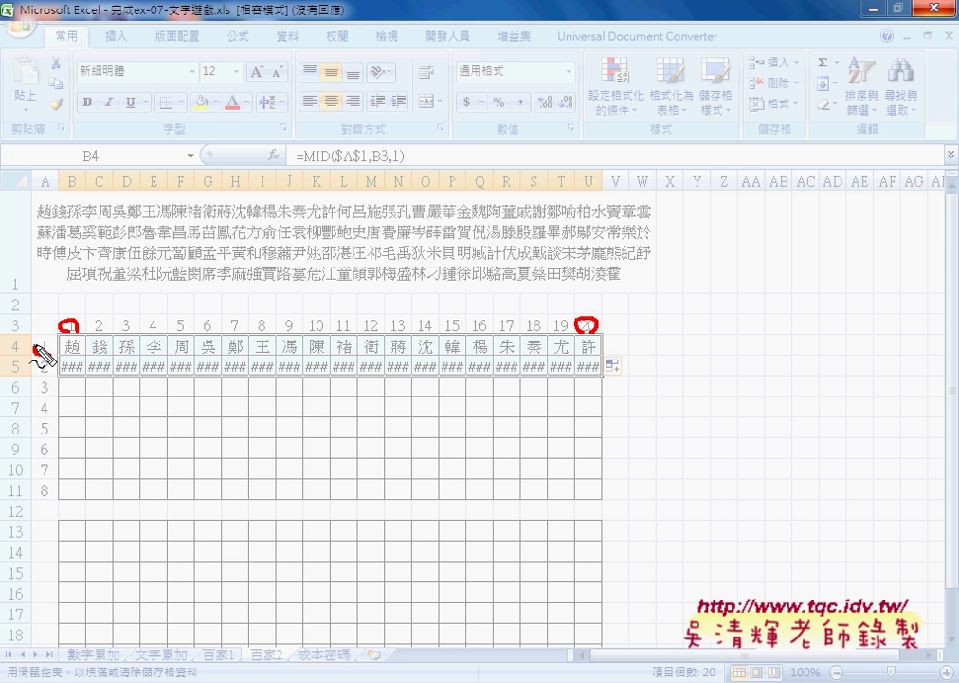
{"action": "left_click_drag", "start_coordinate": [38, 487], "coordinate": [45, 493]}
{"action": "left_click_drag", "start_coordinate": [40, 347], "coordinate": [48, 493]}
{"action": "left_click_drag", "start_coordinate": [83, 324], "coordinate": [573, 321]}
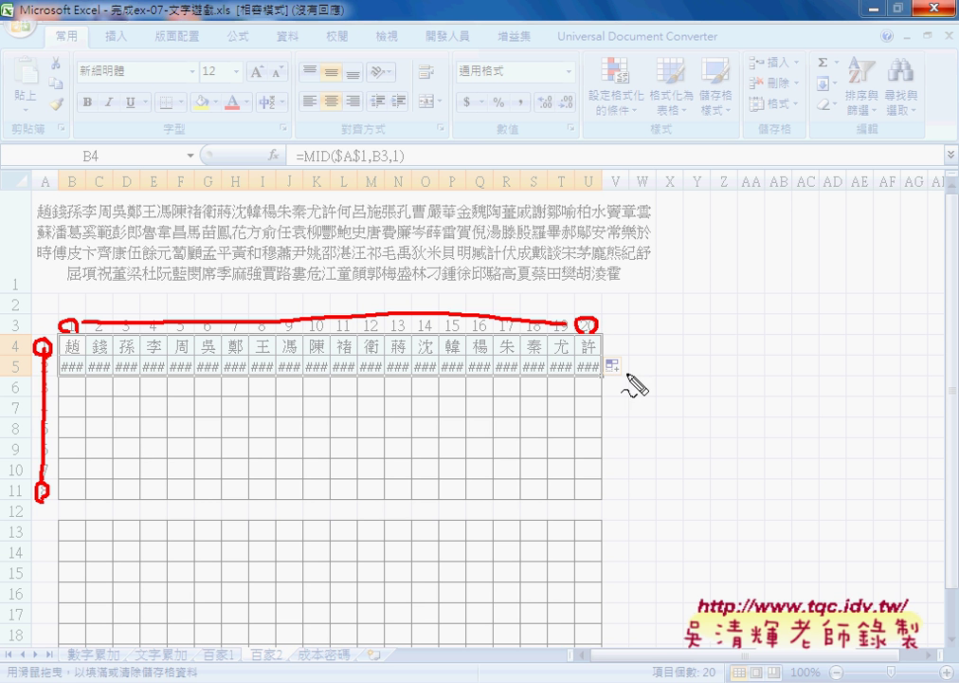
{"action": "left_click_drag", "start_coordinate": [633, 362], "coordinate": [709, 365]}
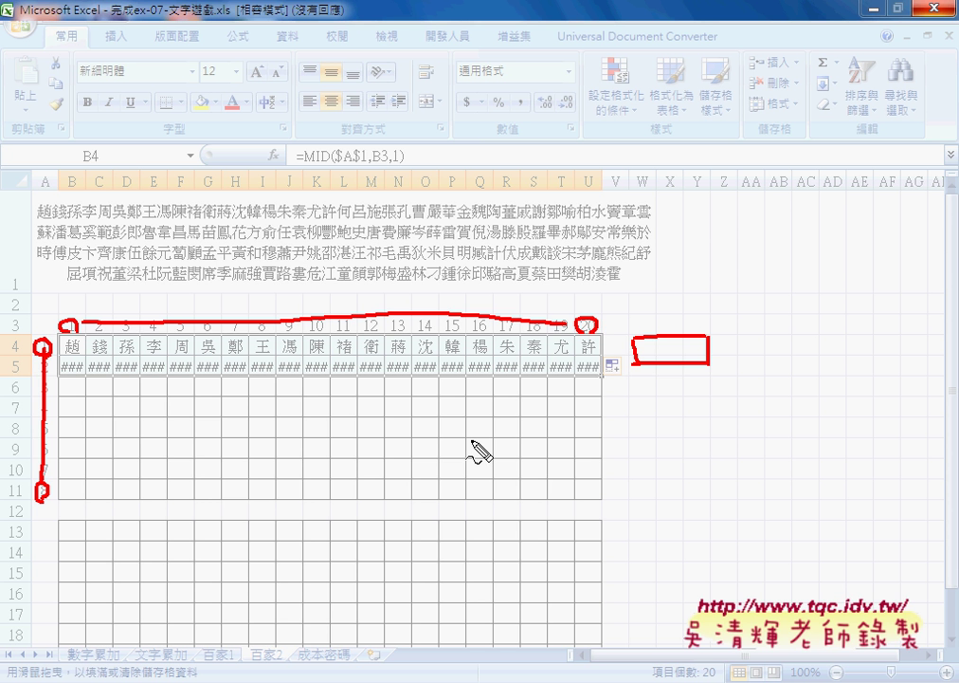
{"action": "key", "text": "Escape"}
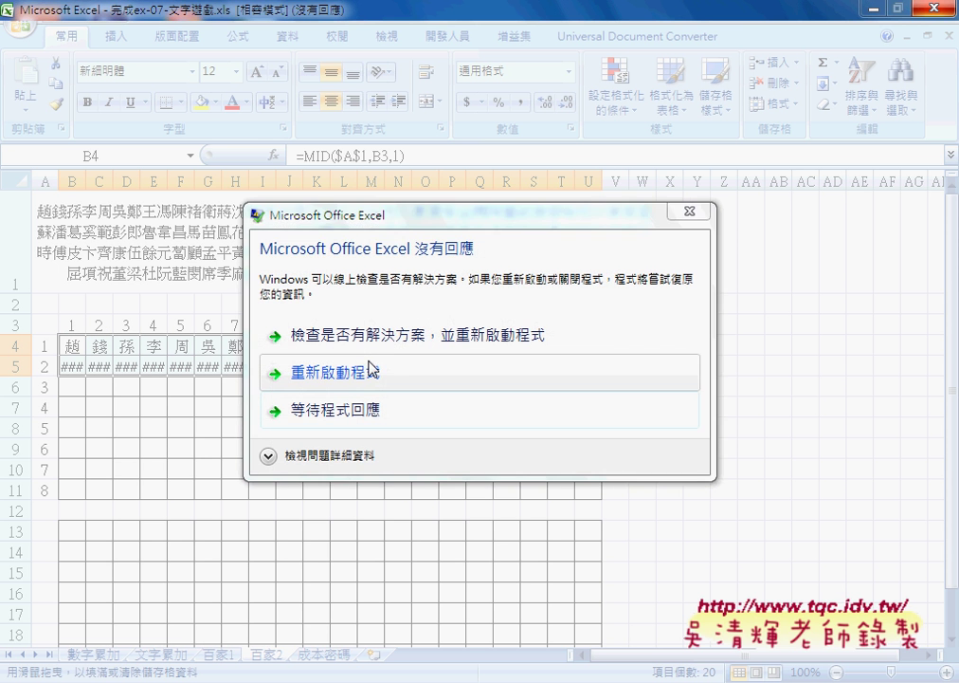
Choose 'Restart the program' in the Excel not-responding dialog
{"action": "left_click", "coordinate": [374, 387]}
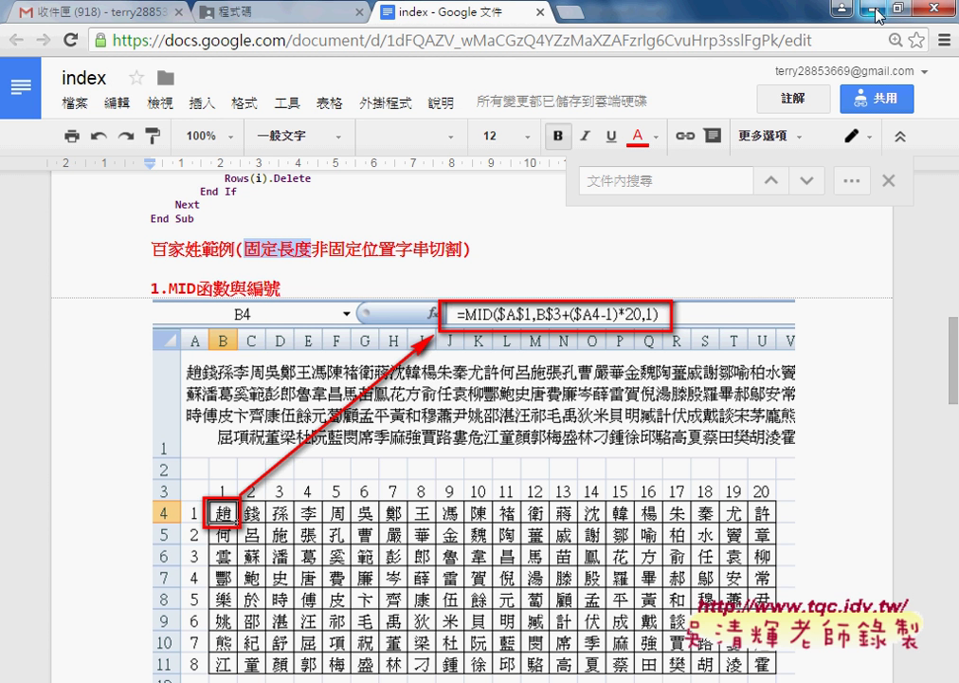
Bring the recovered 完成ex-07-文字遊戲.xls window to the front from the taskbar preview
{"action": "mouse_move", "coordinate": [326, 681]}
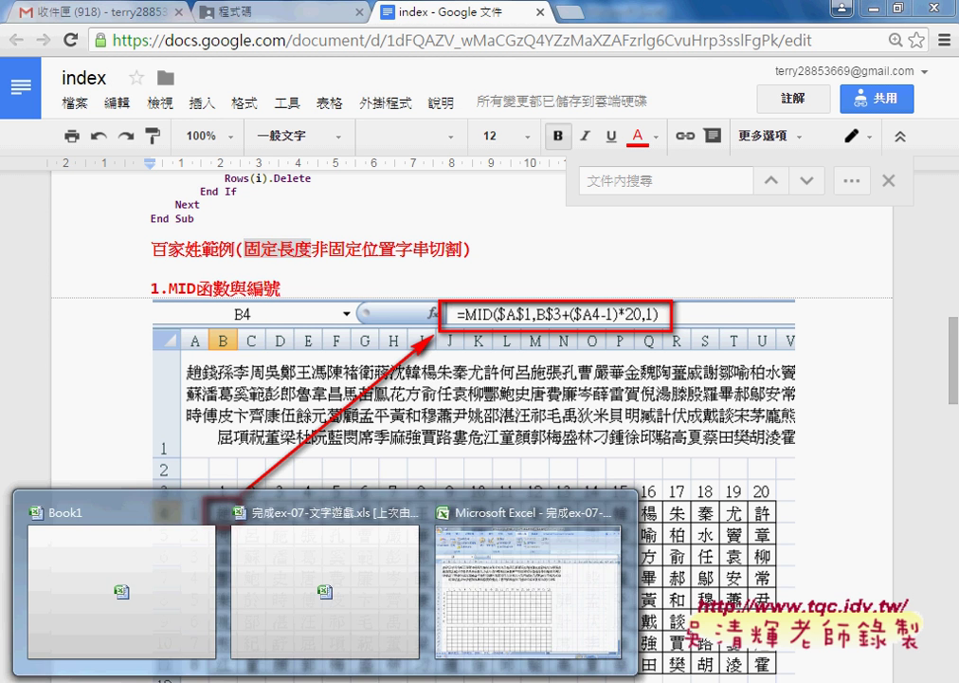
{"action": "left_click", "coordinate": [457, 608]}
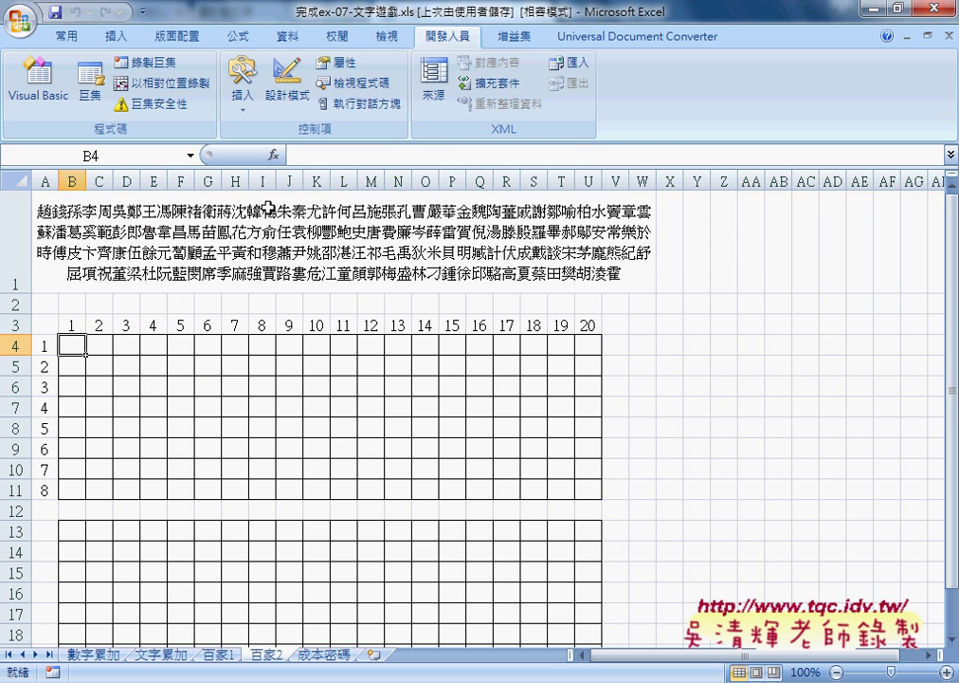
Choose the MID function from the Text category for cell B4
{"action": "left_click", "coordinate": [274, 154]}
{"action": "left_click", "coordinate": [493, 388]}
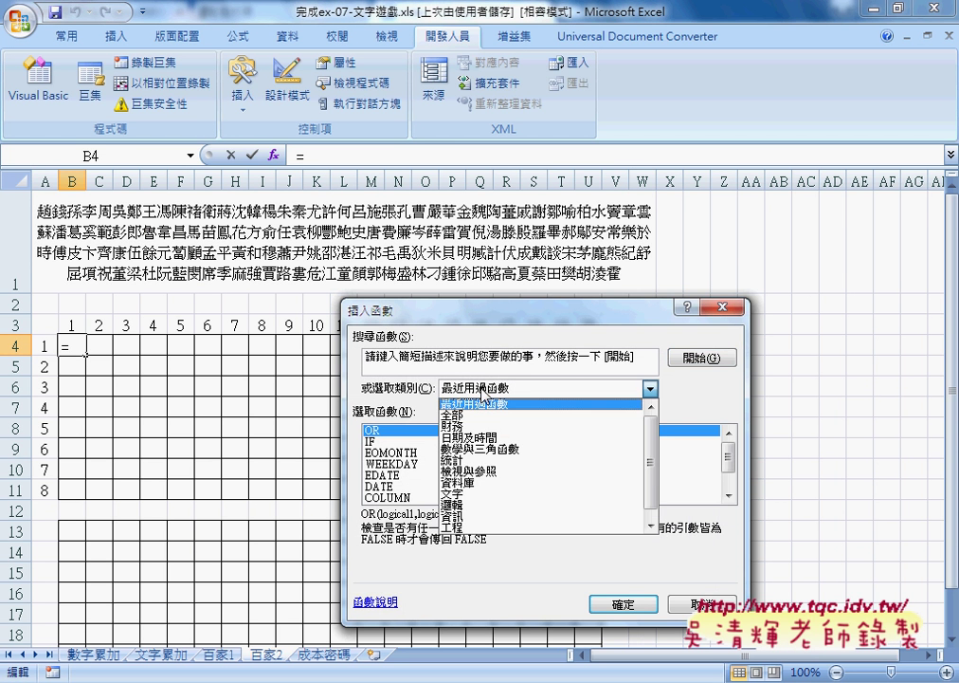
{"action": "left_click", "coordinate": [453, 494]}
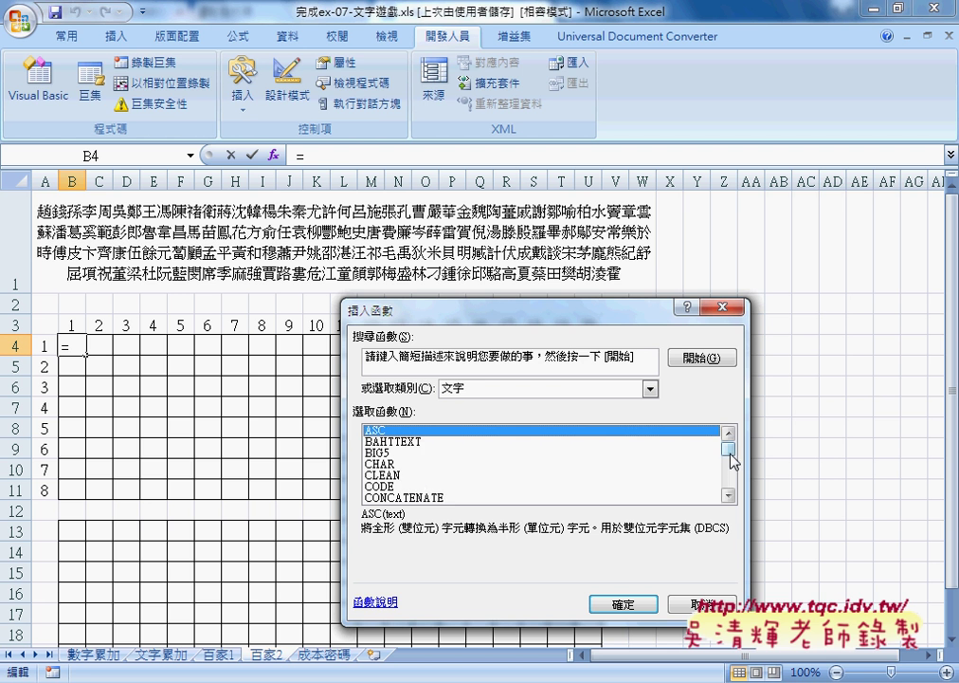
{"action": "mouse_move", "coordinate": [730, 450]}
{"action": "left_mouse_down"}
{"action": "mouse_move", "coordinate": [735, 472]}
{"action": "mouse_move", "coordinate": [730, 464]}
{"action": "left_mouse_up"}
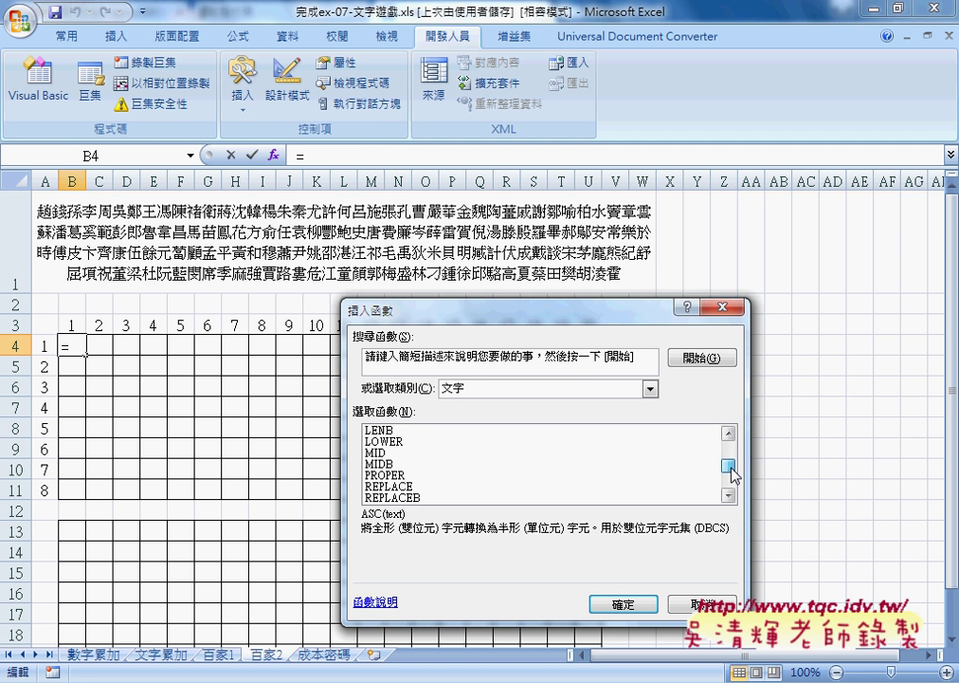
{"action": "left_click", "coordinate": [377, 454]}
{"action": "double_click", "coordinate": [378, 454]}
Set MID arguments to $A$1, B$3+($A4-1)*20 and 1, so B4 shows 趙
{"action": "left_click", "coordinate": [313, 269]}
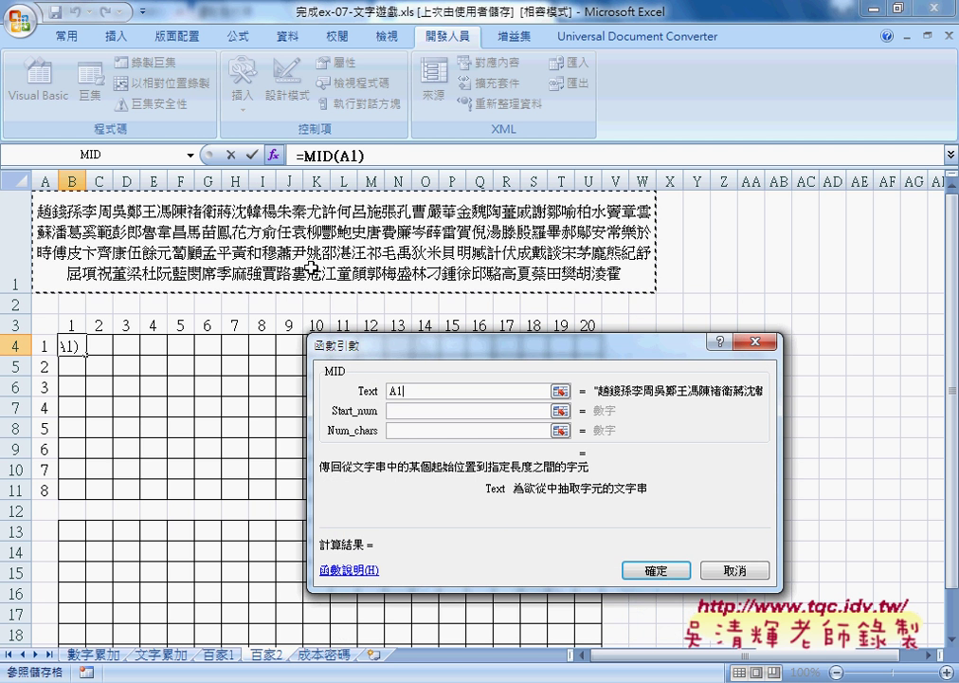
{"action": "key", "text": "F4"}
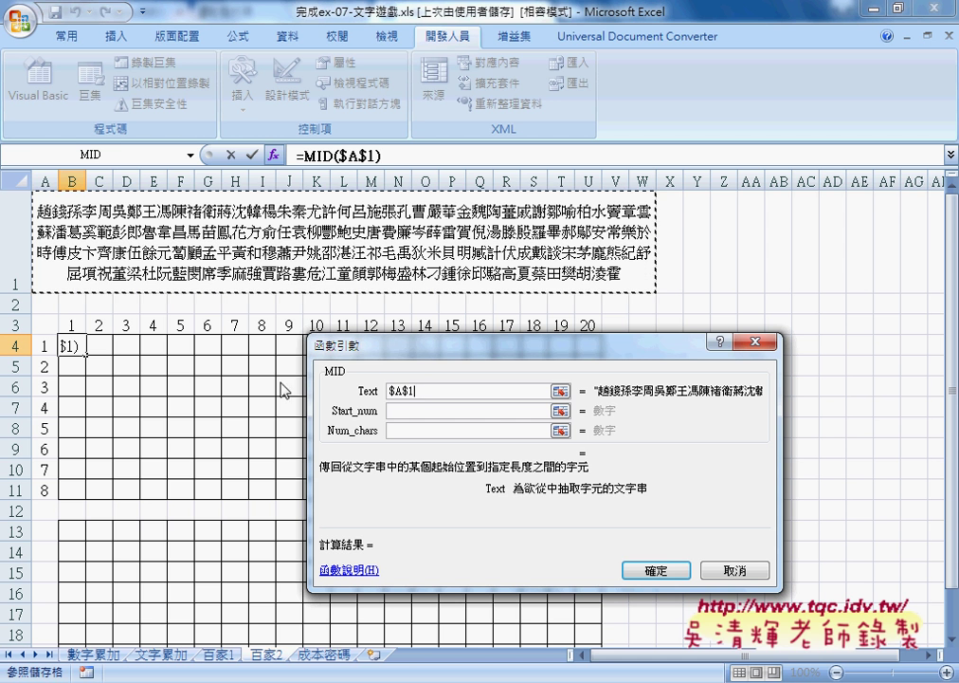
{"action": "left_click", "coordinate": [417, 430]}
{"action": "type", "text": "1"}
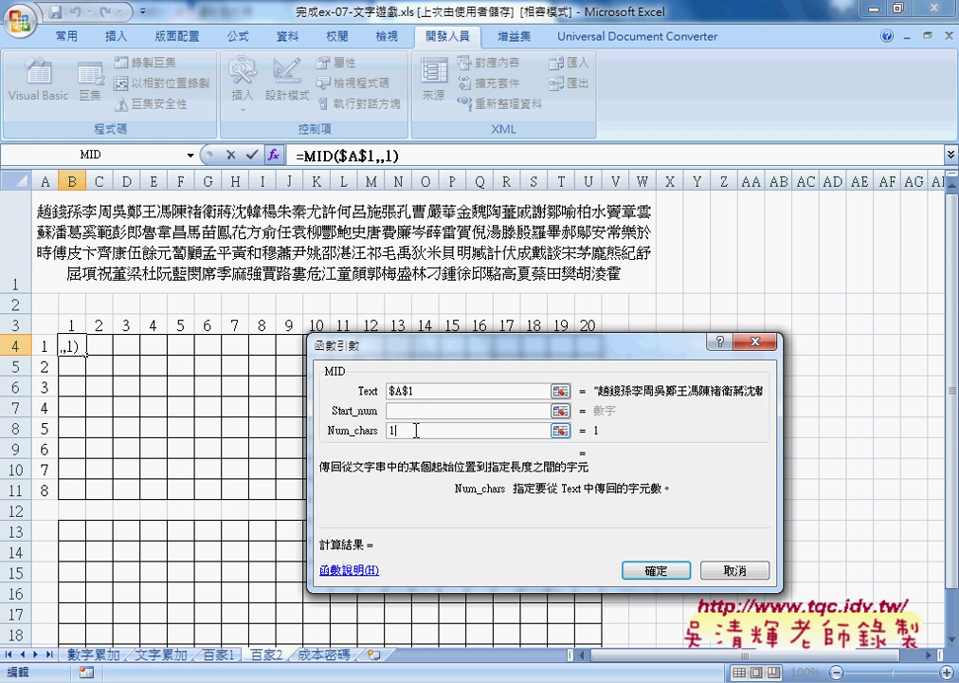
{"action": "left_click", "coordinate": [398, 410]}
{"action": "left_click", "coordinate": [71, 325]}
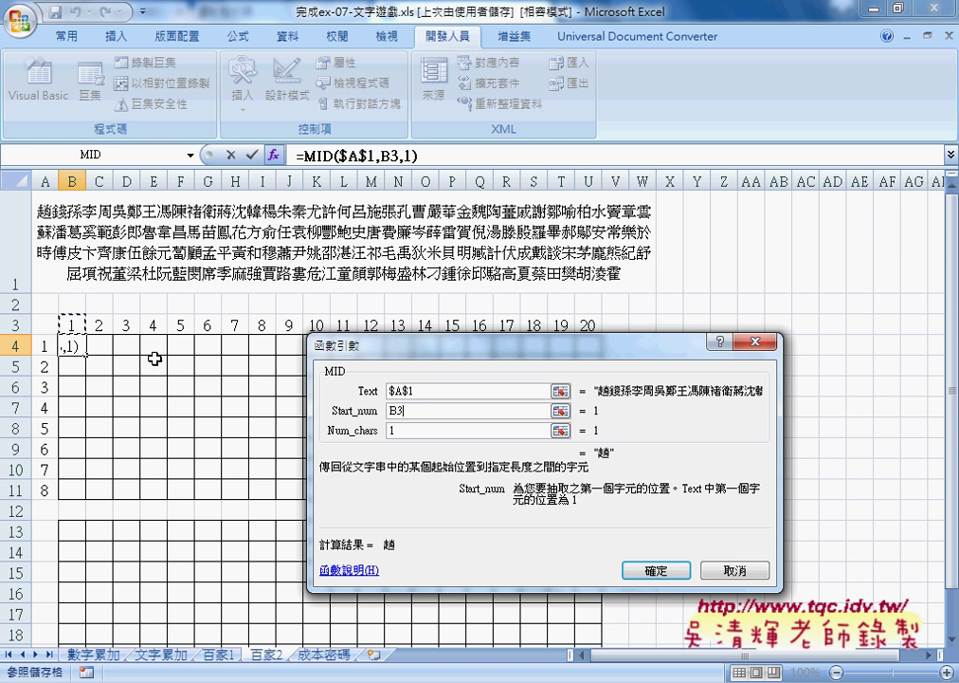
{"action": "type", "text": "+"}
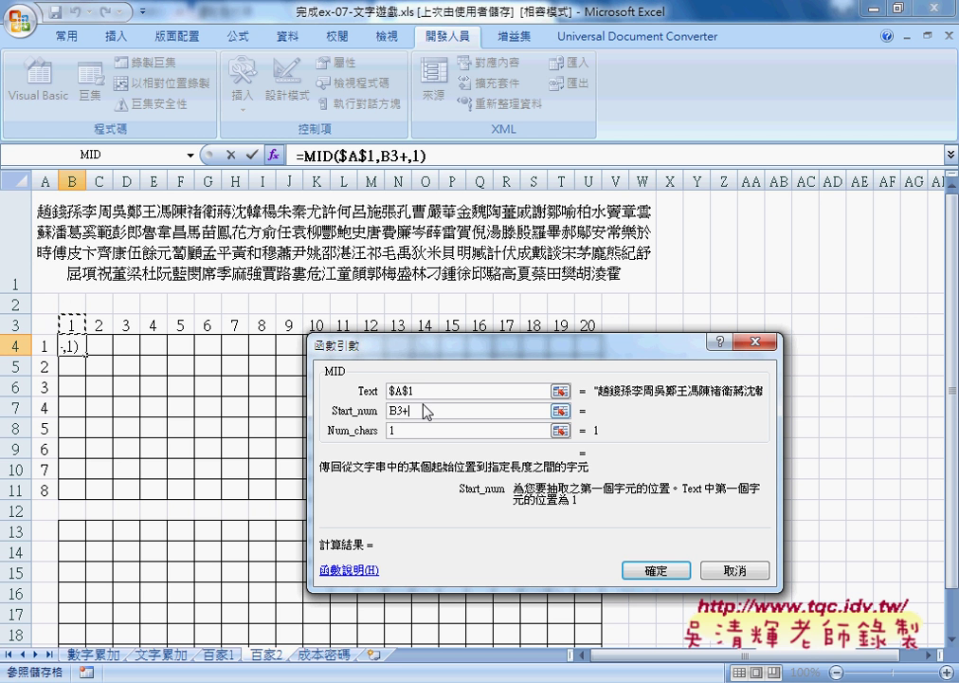
{"action": "type", "text": "("}
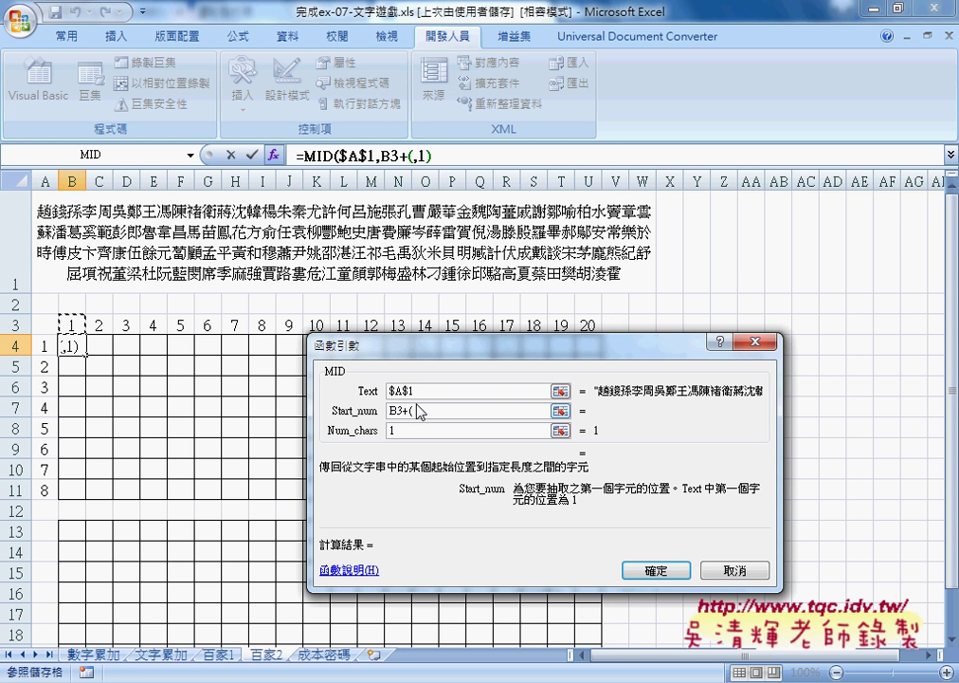
{"action": "left_click", "coordinate": [47, 347]}
{"action": "type", "text": "-"}
{"action": "type", "text": "1"}
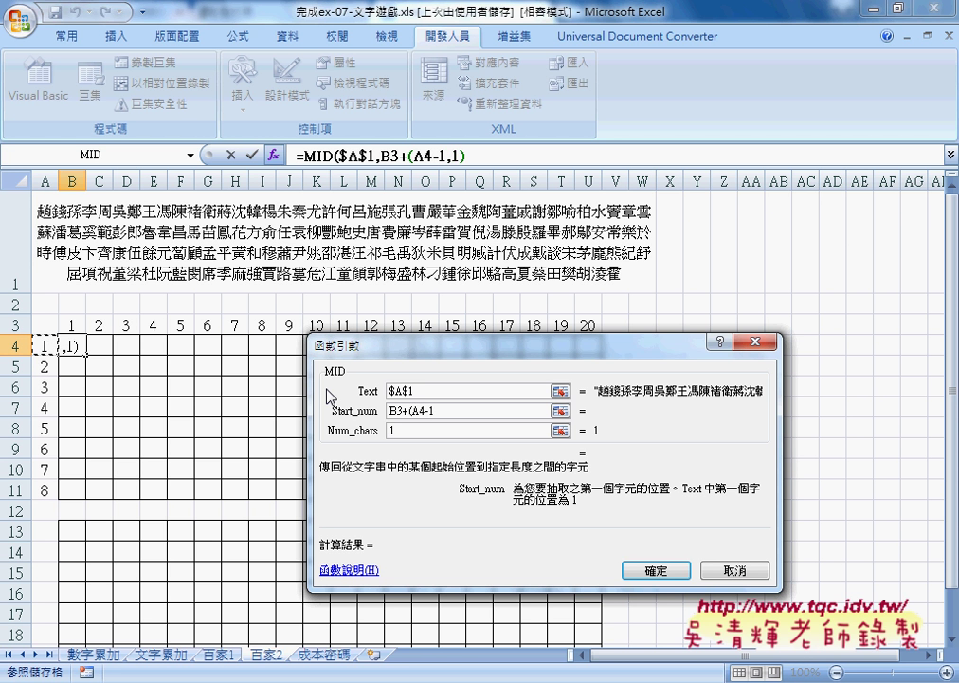
{"action": "type", "text": ")*20"}
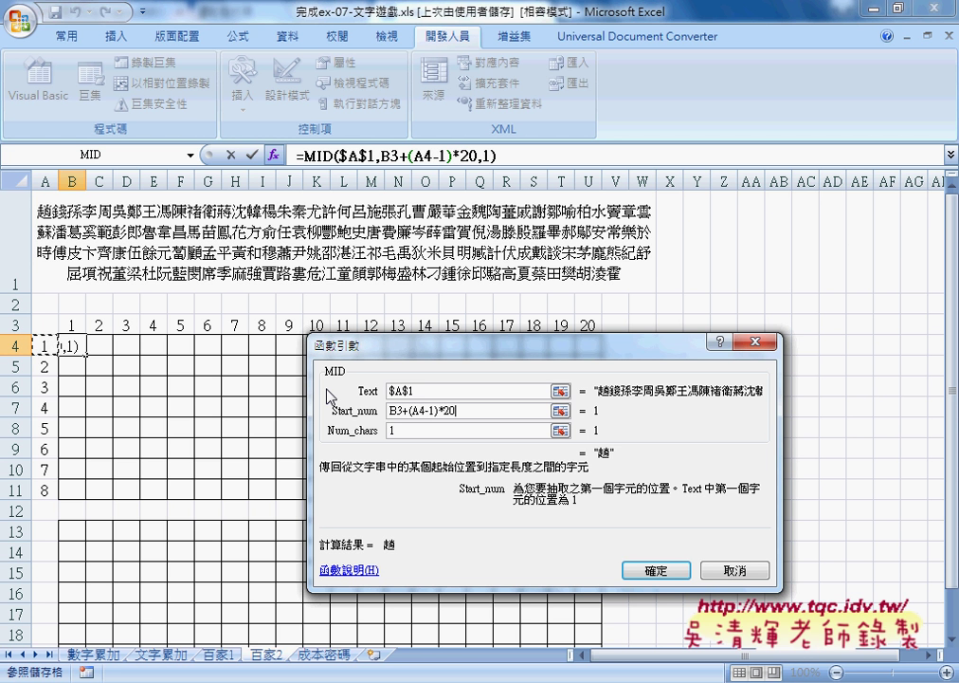
{"action": "left_click", "coordinate": [395, 411]}
{"action": "type", "text": "$3+("}
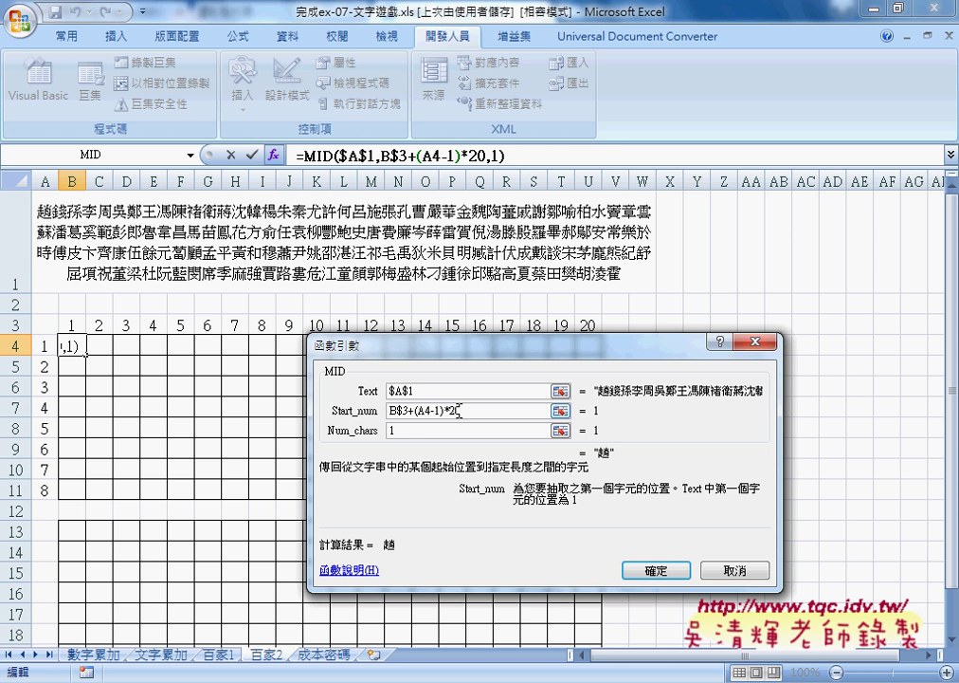
{"action": "type", "text": "$"}
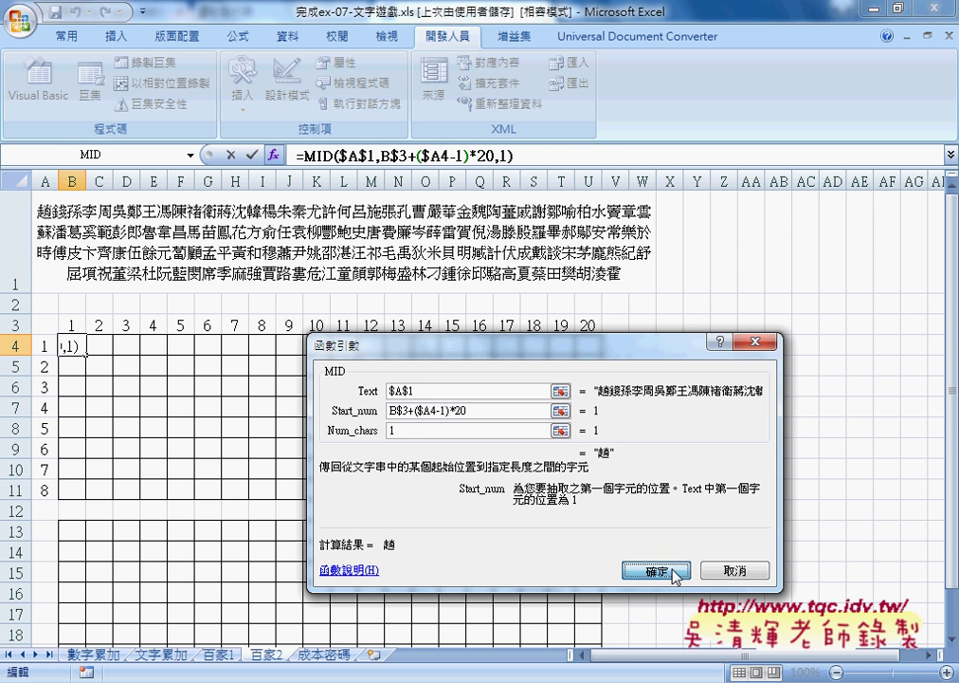
{"action": "left_click", "coordinate": [652, 570]}
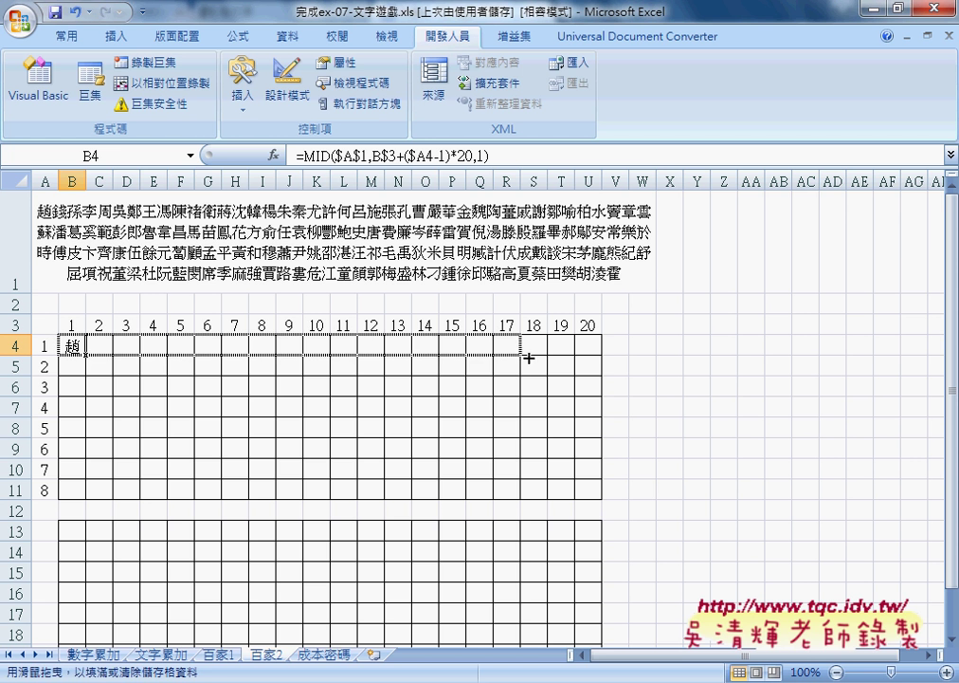
Copy B4's formula across to U4 and down to row 11, listing all 160 surnames 趙 to 霍
{"action": "mouse_move", "coordinate": [86, 354]}
{"action": "left_mouse_down"}
{"action": "mouse_move", "coordinate": [592, 354]}
{"action": "mouse_move", "coordinate": [605, 497]}
{"action": "left_mouse_up"}
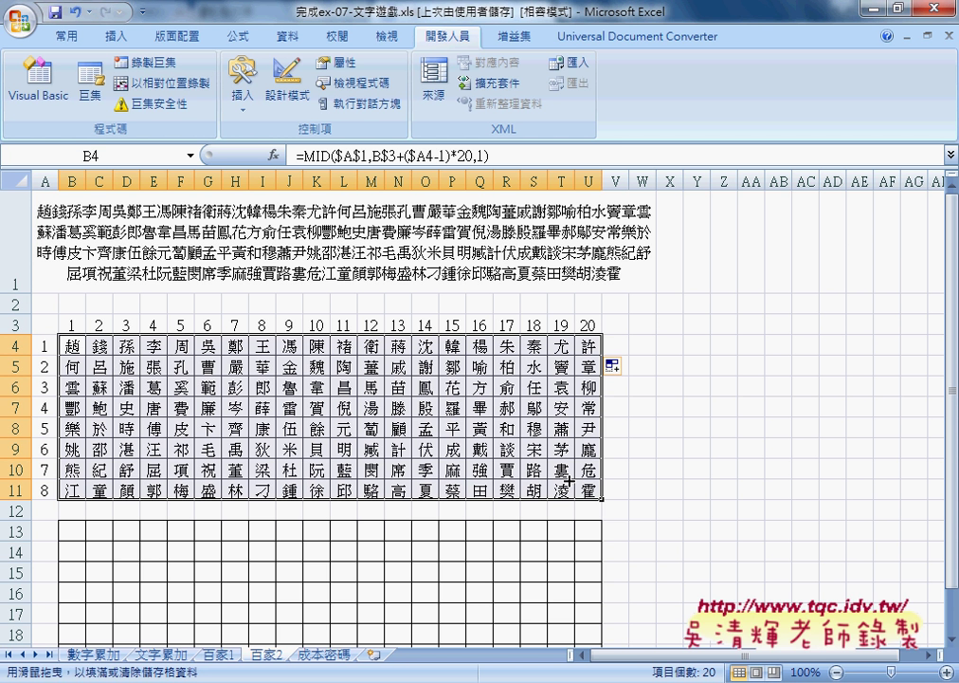
{"action": "left_click_drag", "start_coordinate": [568, 482], "coordinate": [567, 479]}
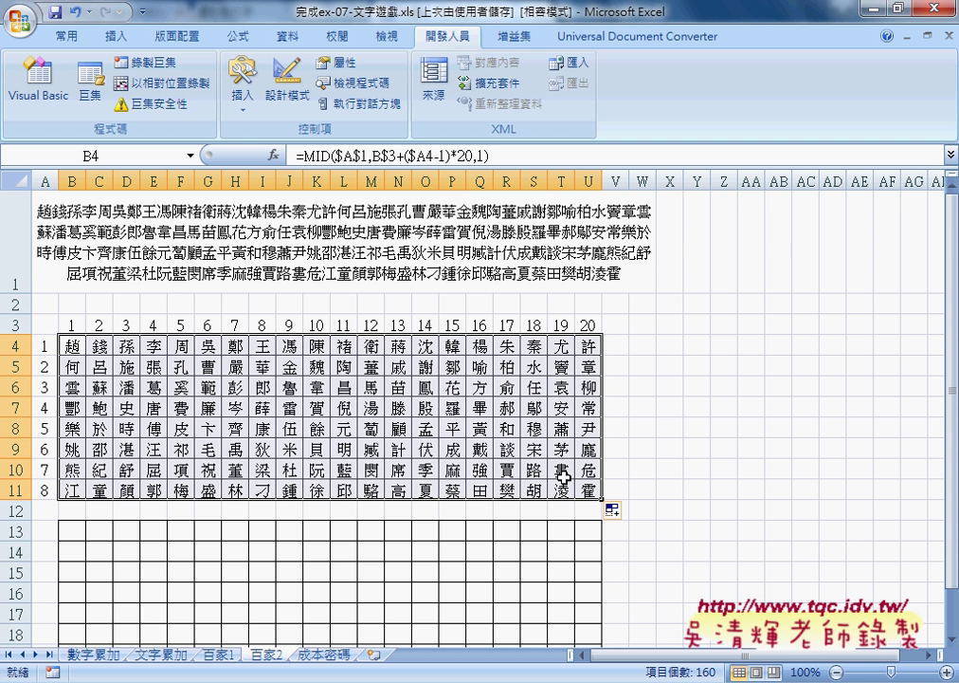
{"action": "scroll", "coordinate": [120, 387], "scroll_direction": "down", "scroll_amount": 2}
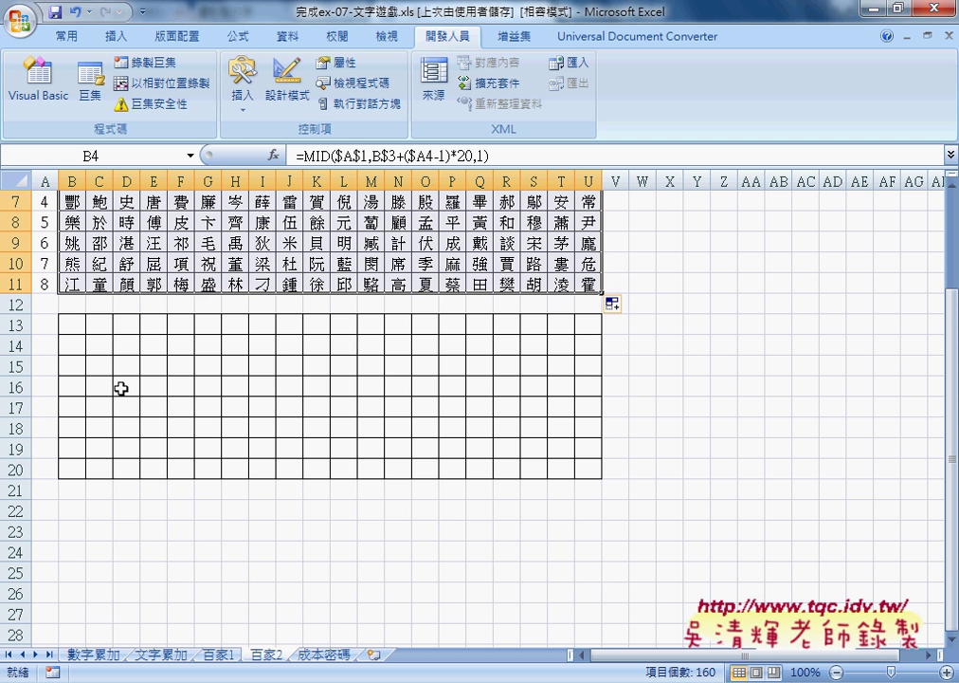
{"action": "scroll", "coordinate": [121, 379], "scroll_direction": "up", "scroll_amount": 1}
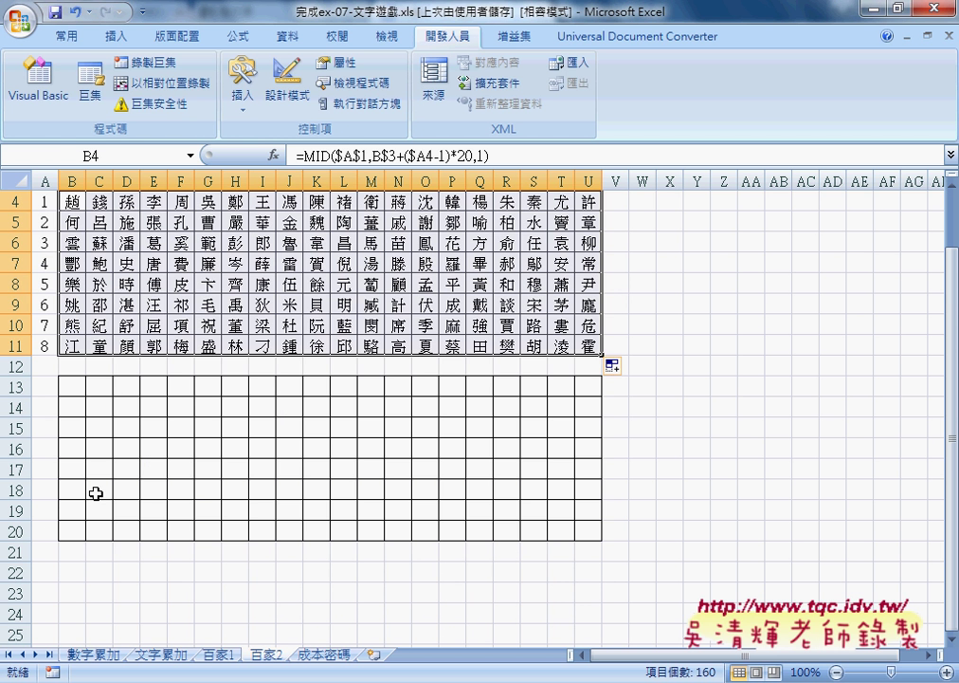
{"action": "scroll", "coordinate": [76, 390], "scroll_direction": "up", "scroll_amount": 1}
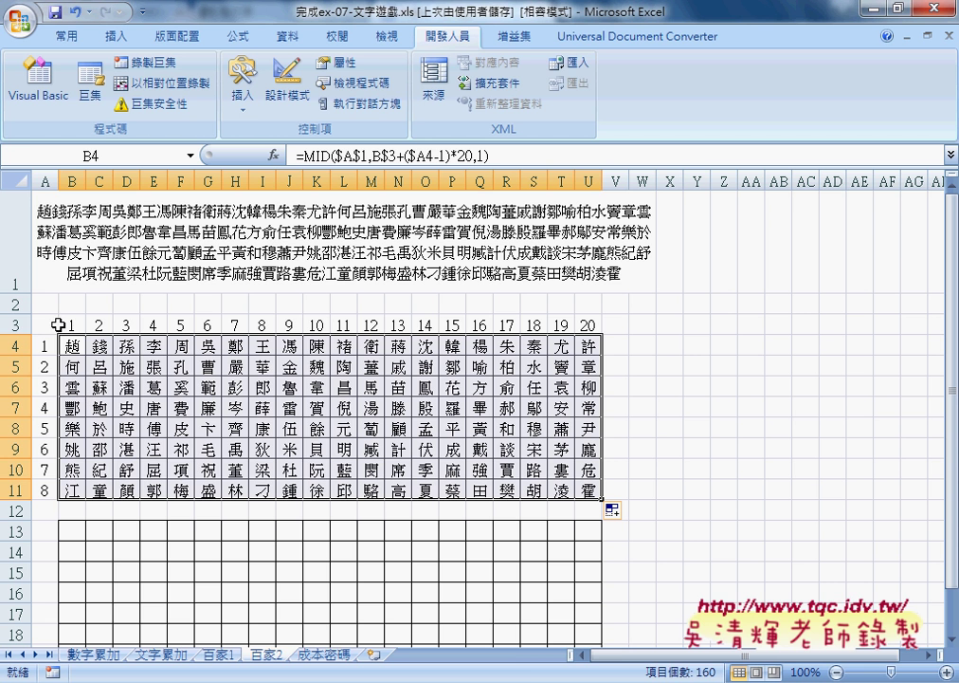
Copy the 1–20 position numbers in B3:U3, then try a few selections around column A and row 3
{"action": "left_click_drag", "start_coordinate": [71, 326], "coordinate": [588, 325]}
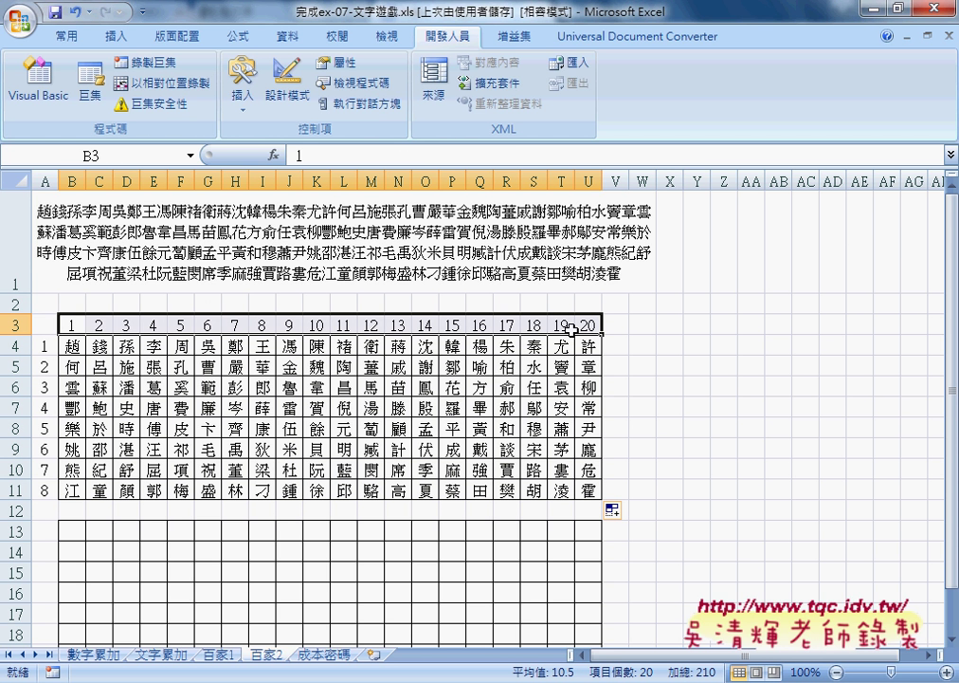
{"action": "key", "text": "ctrl+c"}
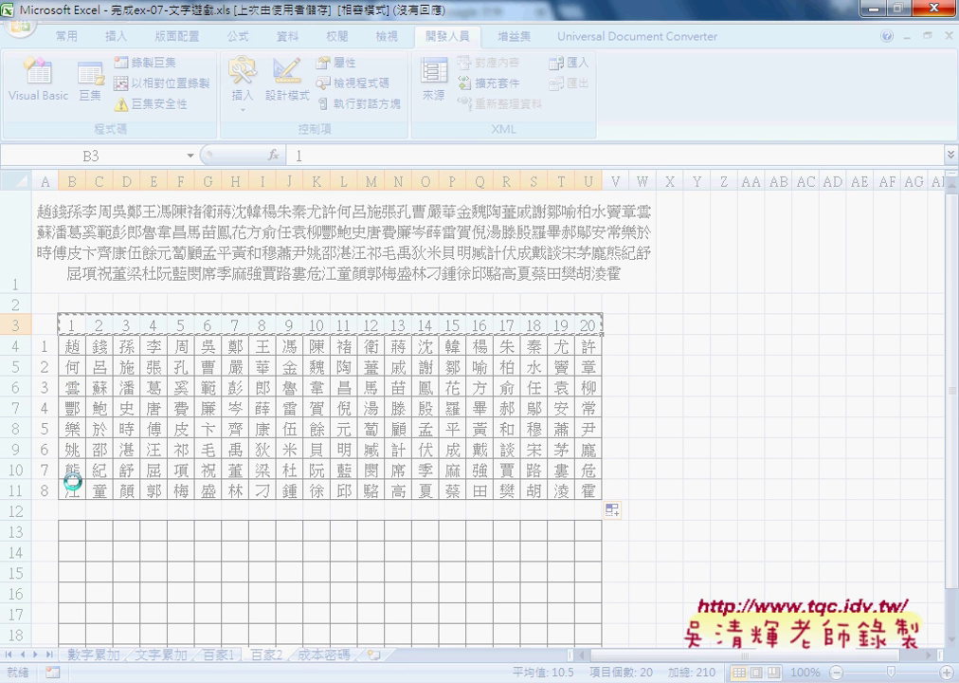
{"action": "left_click_drag", "start_coordinate": [53, 341], "coordinate": [47, 477]}
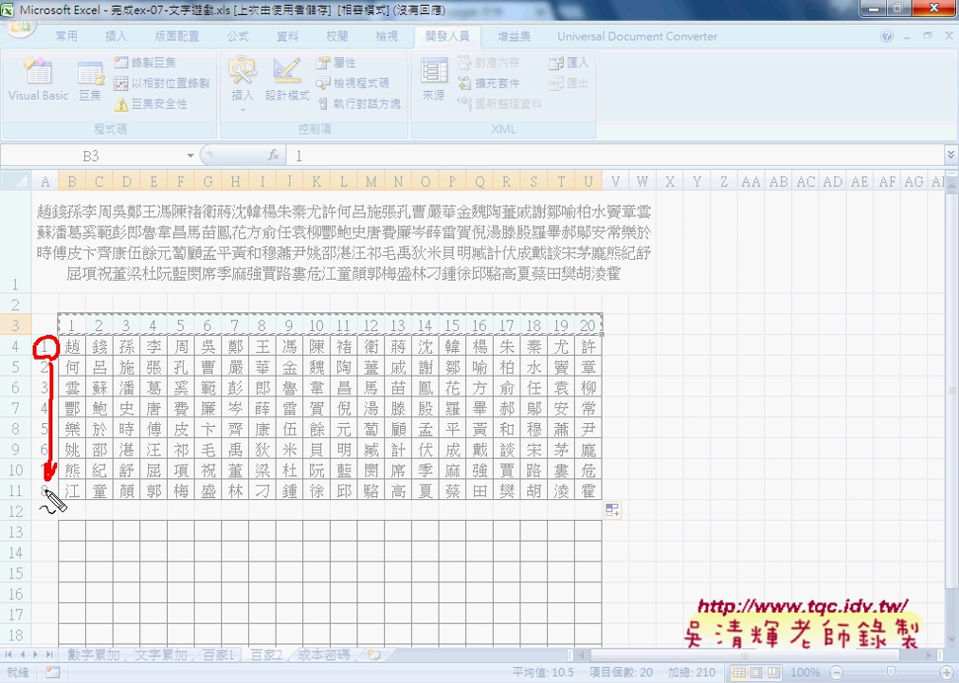
{"action": "left_click_drag", "start_coordinate": [76, 320], "coordinate": [84, 334]}
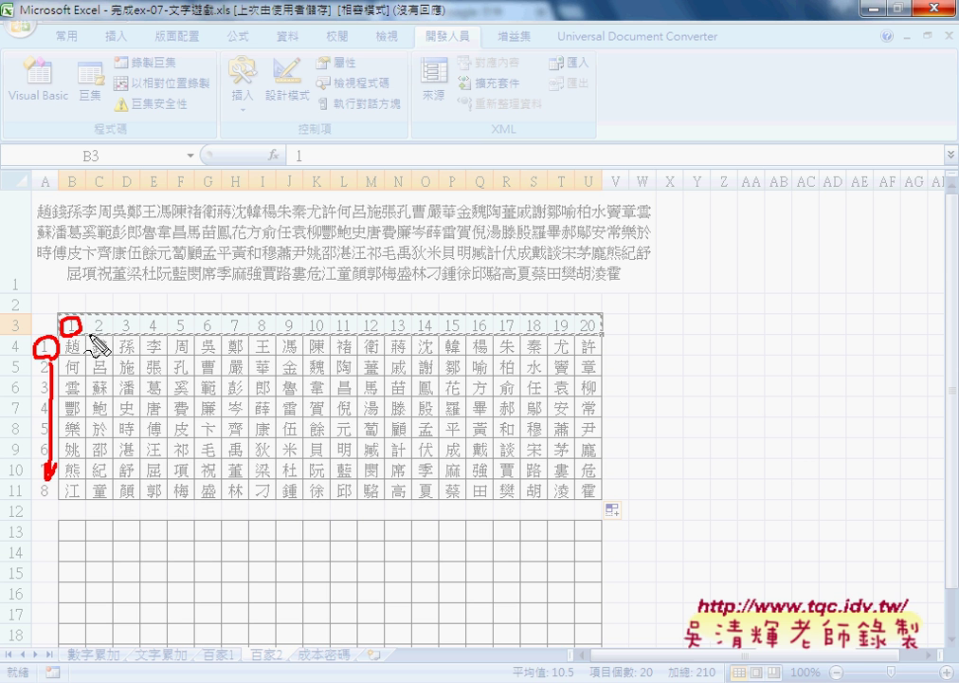
{"action": "left_click_drag", "start_coordinate": [61, 495], "coordinate": [84, 503]}
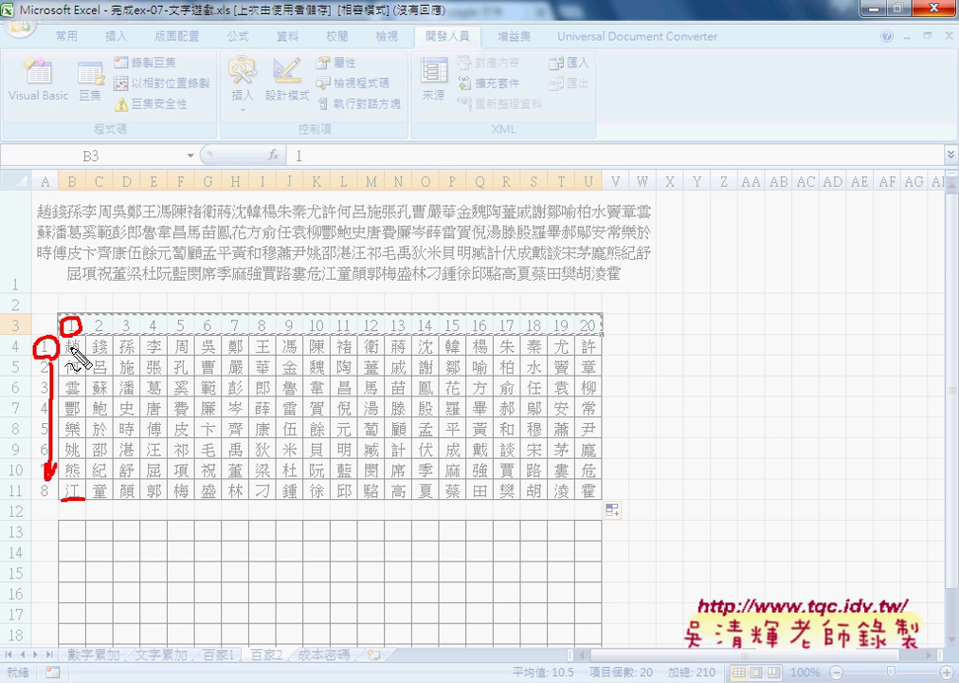
{"action": "mouse_move", "coordinate": [75, 353]}
{"action": "left_mouse_down"}
{"action": "mouse_move", "coordinate": [77, 439]}
{"action": "mouse_move", "coordinate": [83, 419]}
{"action": "left_mouse_up"}
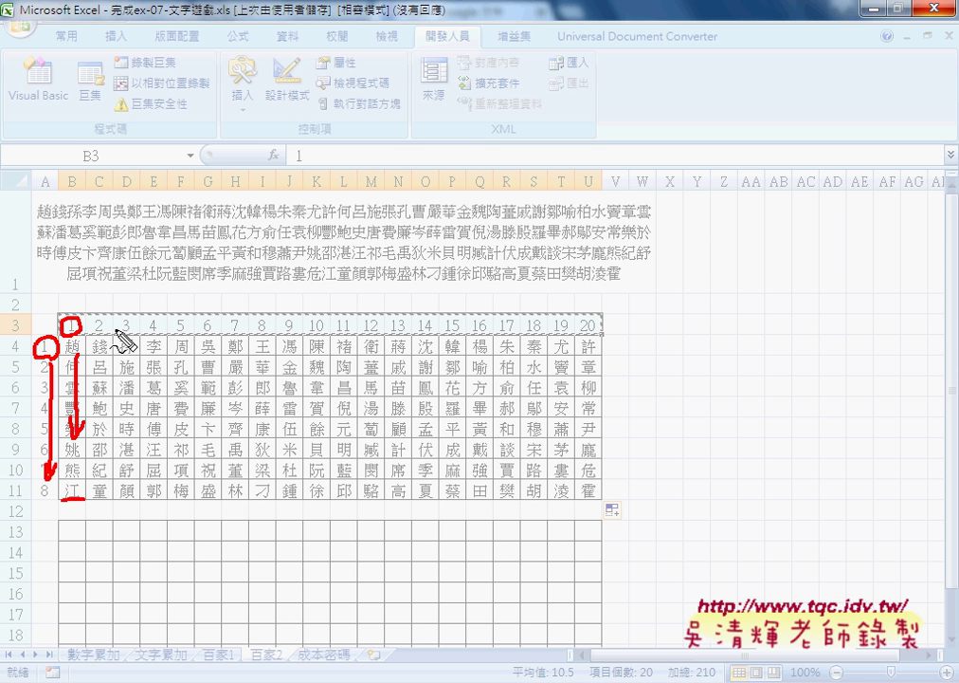
{"action": "left_click_drag", "start_coordinate": [84, 323], "coordinate": [271, 325]}
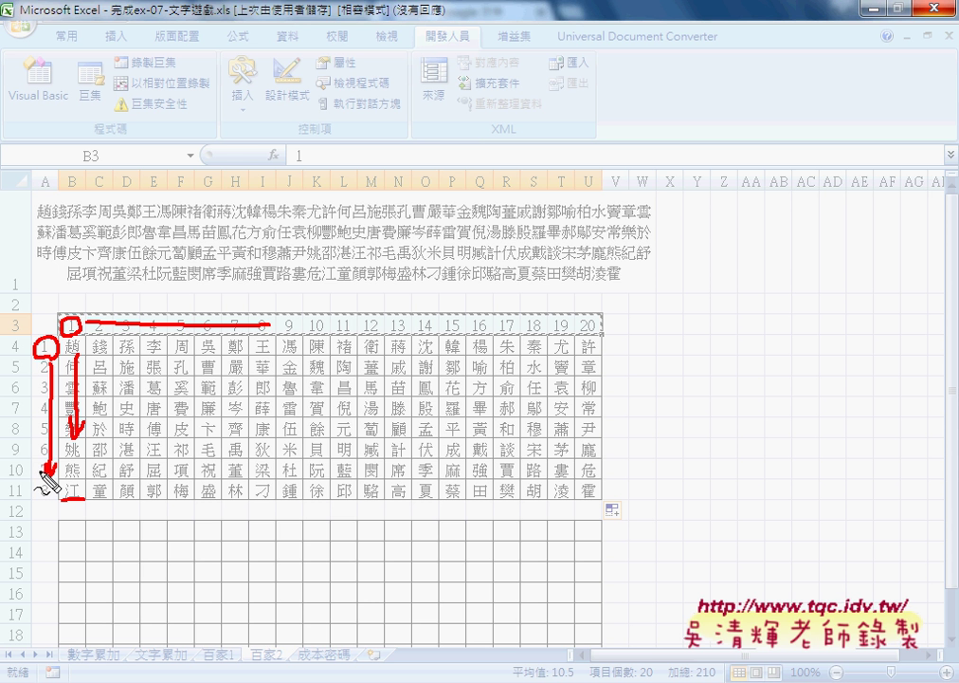
{"action": "key", "text": "Escape"}
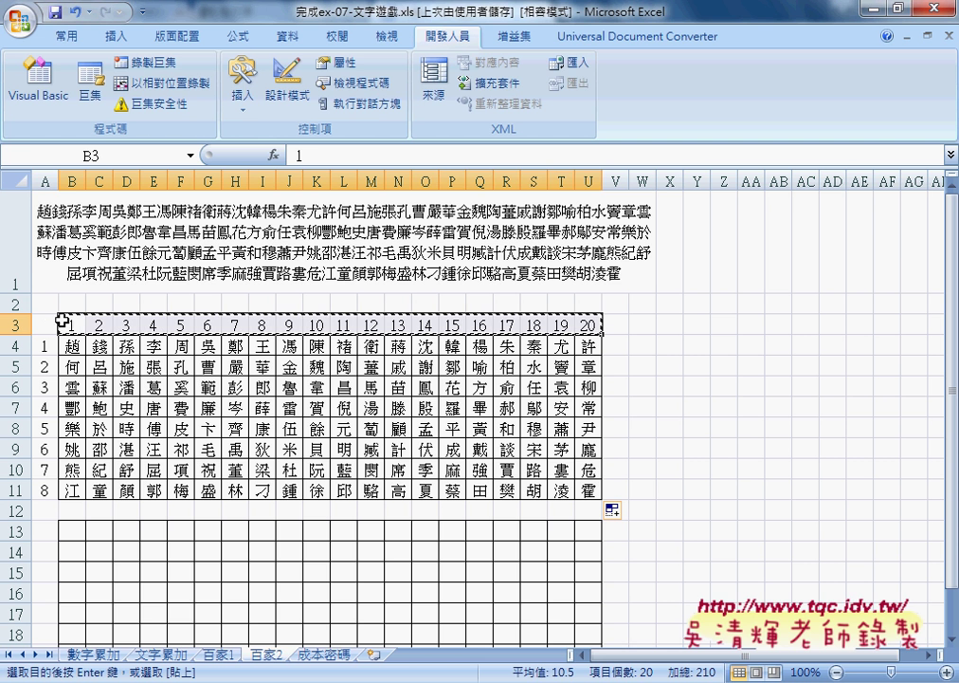
Delete the 1–20 numbers in B3:U3 and the 1–8 numbers in A4:A11
{"action": "left_click_drag", "start_coordinate": [71, 324], "coordinate": [585, 327]}
{"action": "key", "text": "Delete"}
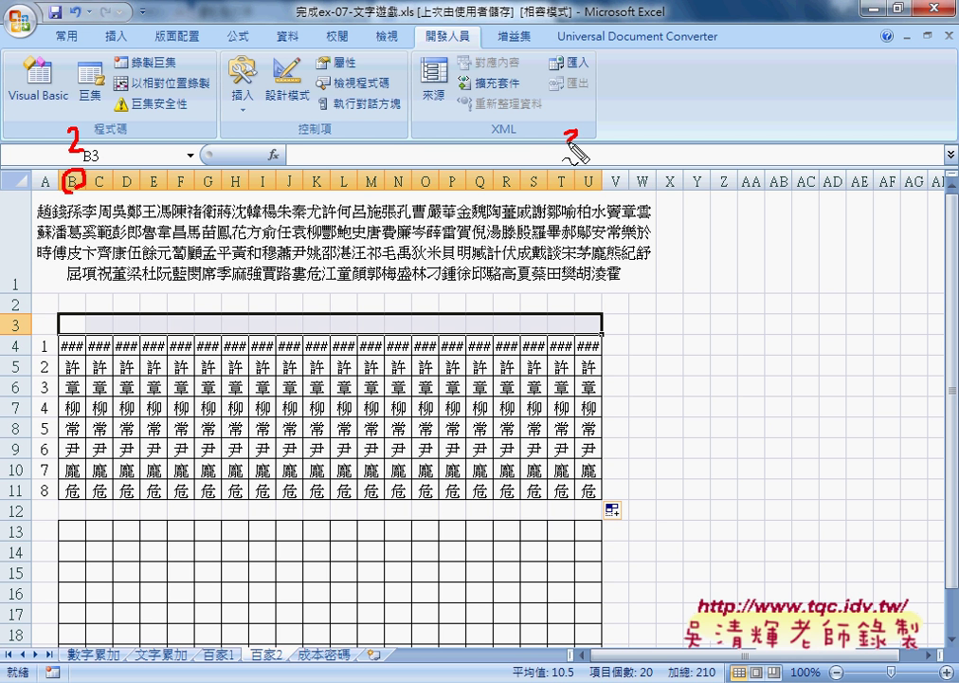
{"action": "left_click_drag", "start_coordinate": [572, 150], "coordinate": [590, 154]}
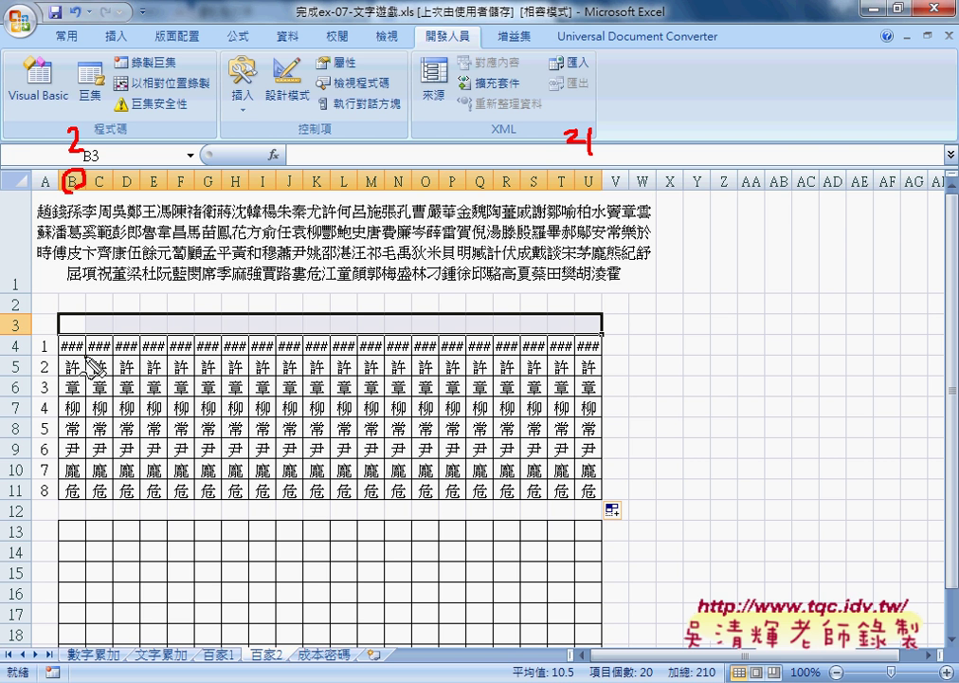
{"action": "left_click_drag", "start_coordinate": [86, 356], "coordinate": [60, 355]}
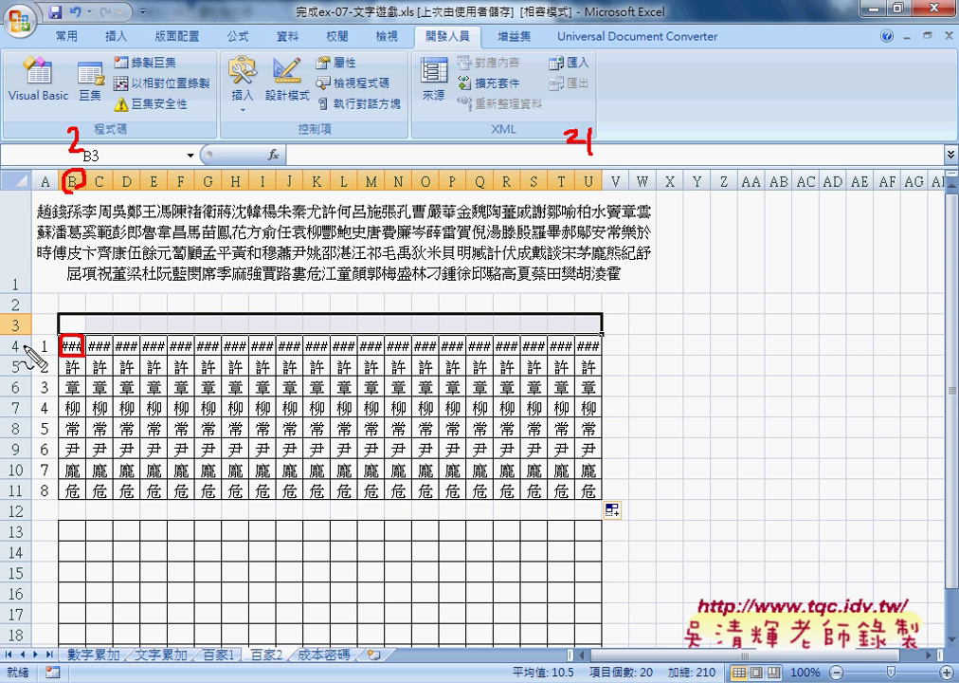
{"action": "left_click_drag", "start_coordinate": [7, 360], "coordinate": [36, 348]}
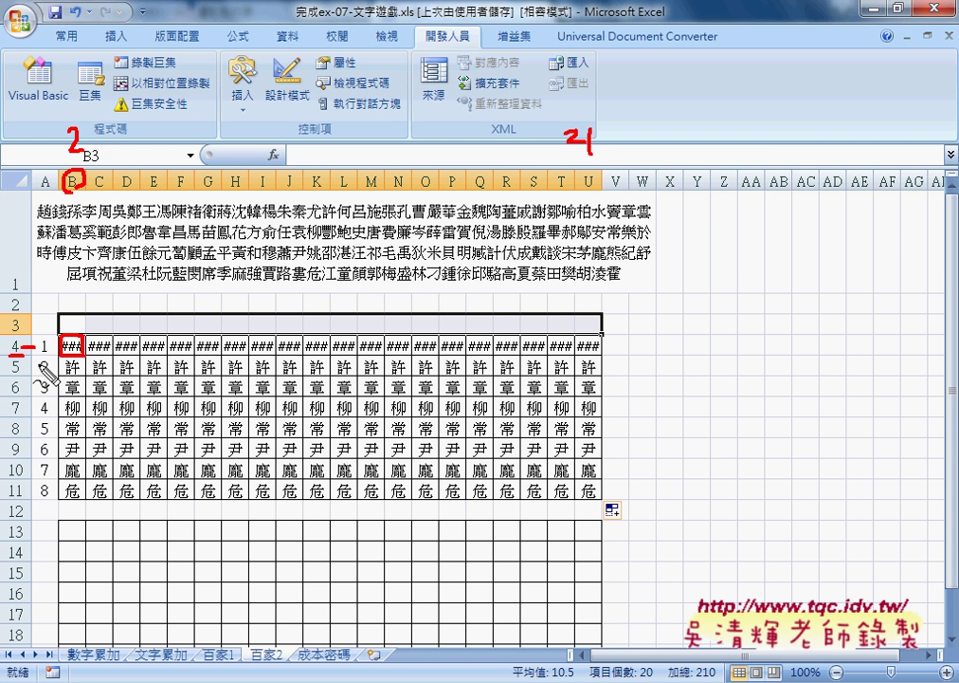
{"action": "key", "text": "Escape"}
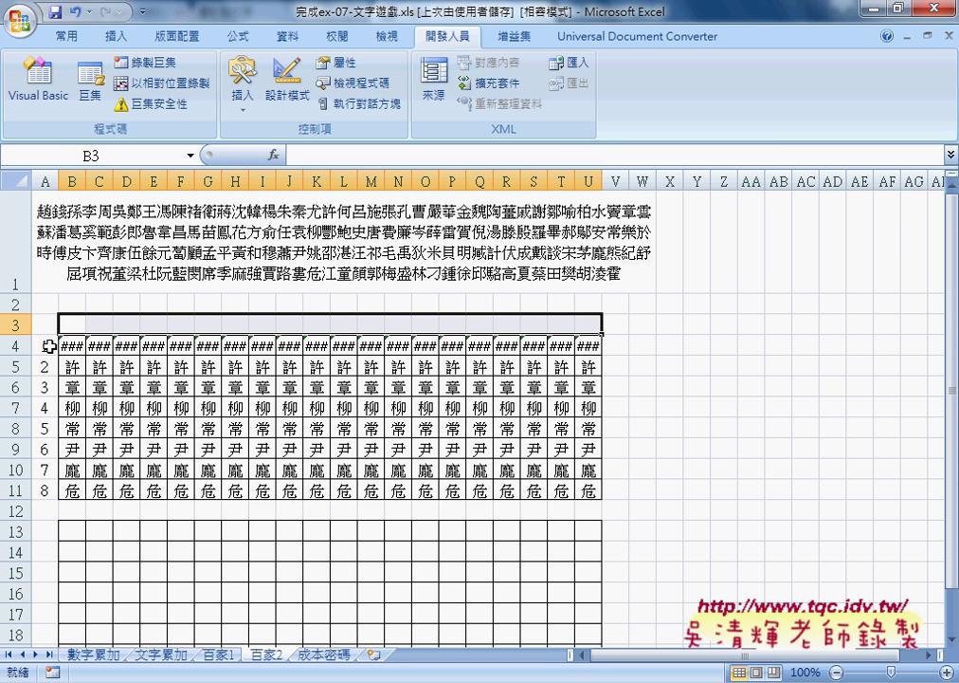
{"action": "left_click_drag", "start_coordinate": [49, 346], "coordinate": [43, 486]}
{"action": "key", "text": "Delete"}
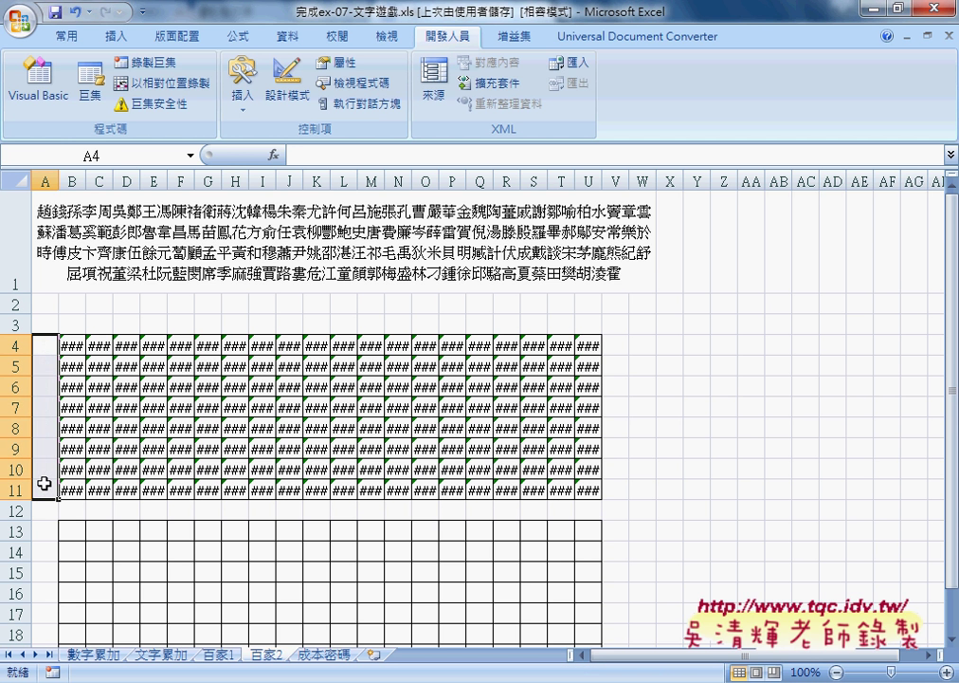
Reopen B4's MID arguments and replace B$3 in Start_num with column()-1
{"action": "left_click", "coordinate": [72, 346]}
{"action": "left_click", "coordinate": [323, 157]}
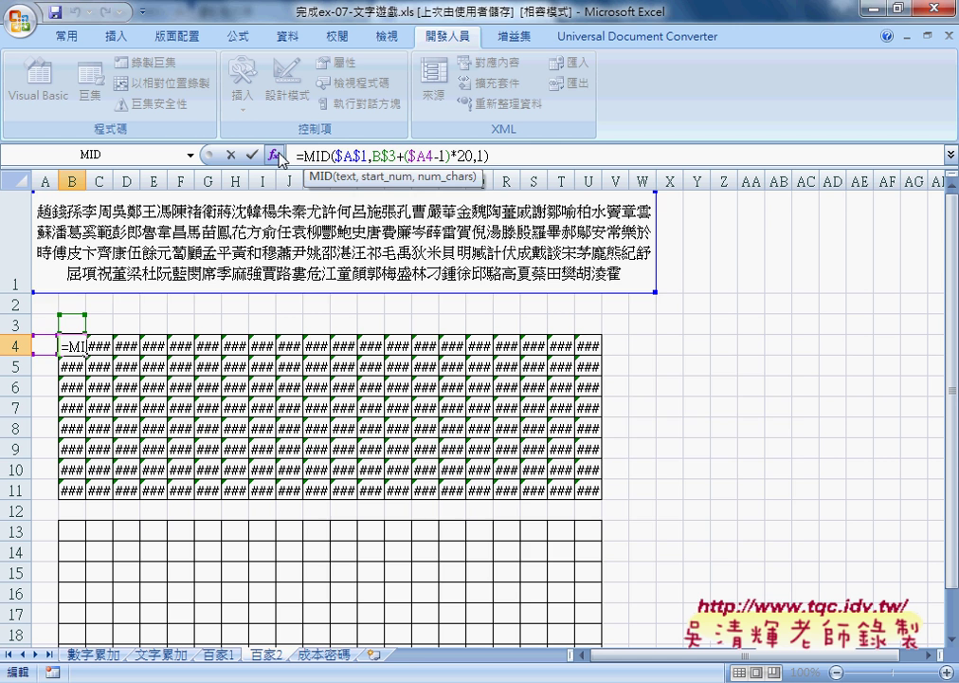
{"action": "left_click", "coordinate": [273, 154]}
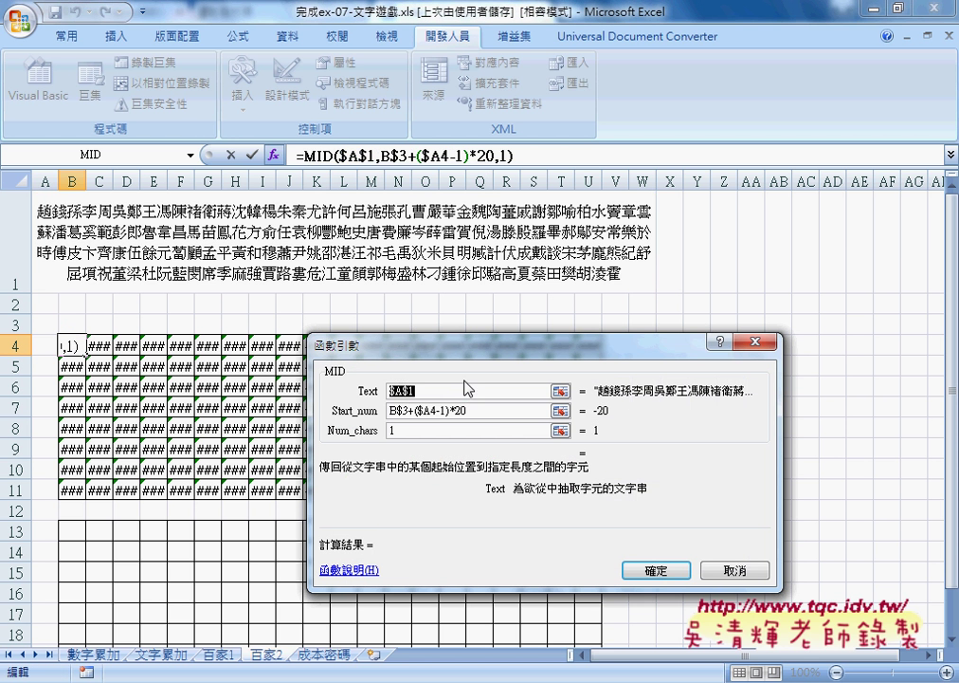
{"action": "double_click", "coordinate": [398, 411]}
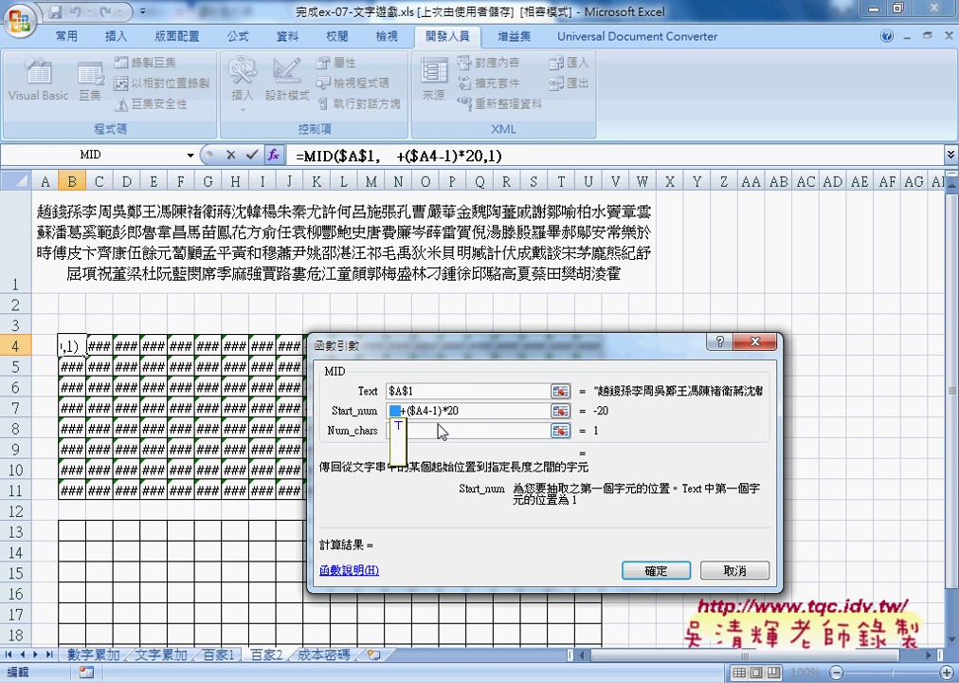
{"action": "type", "text": "col"}
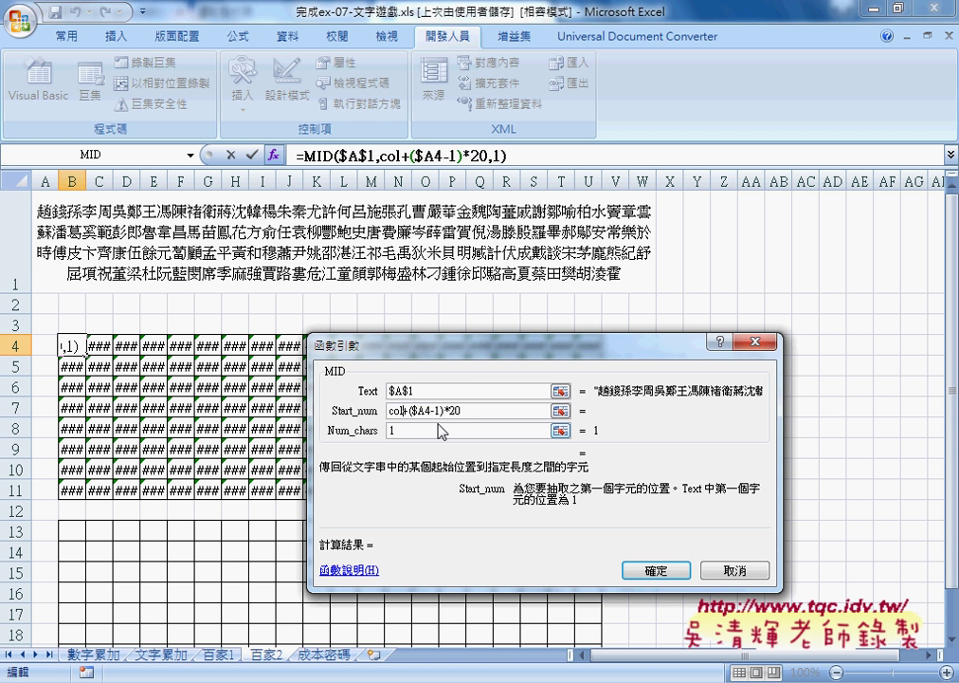
{"action": "type", "text": "umn"}
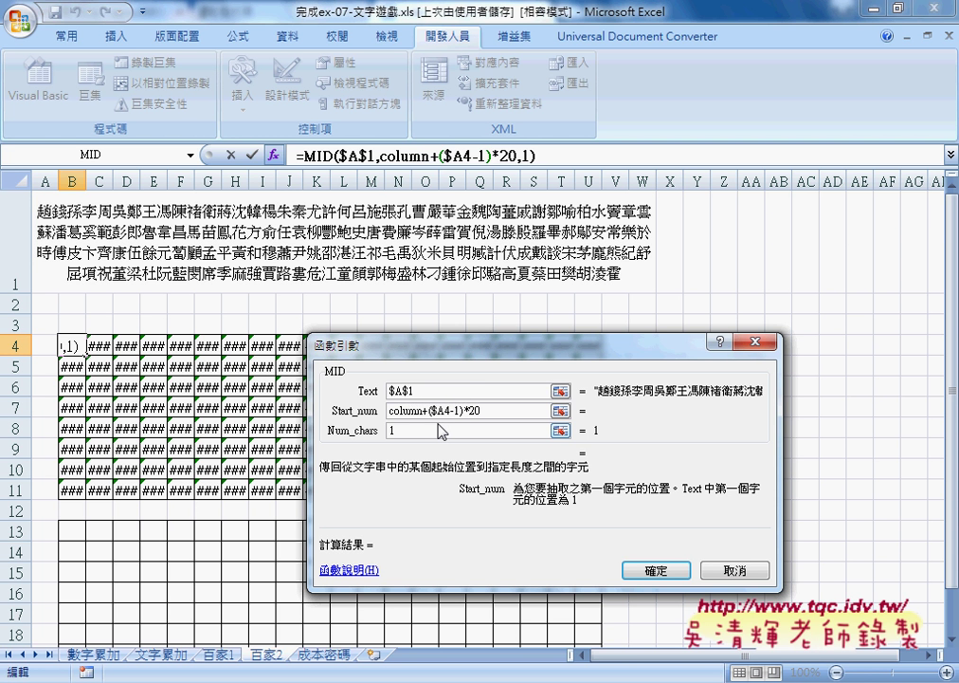
{"action": "type", "text": "()"}
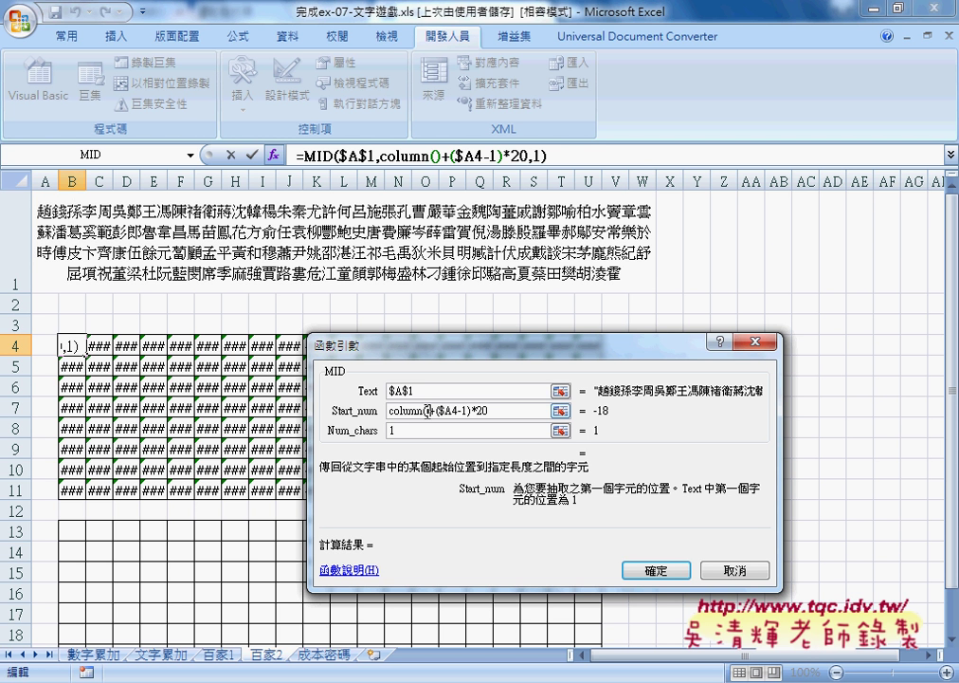
{"action": "left_click_drag", "start_coordinate": [428, 410], "coordinate": [389, 411]}
{"action": "type", "text": "-"}
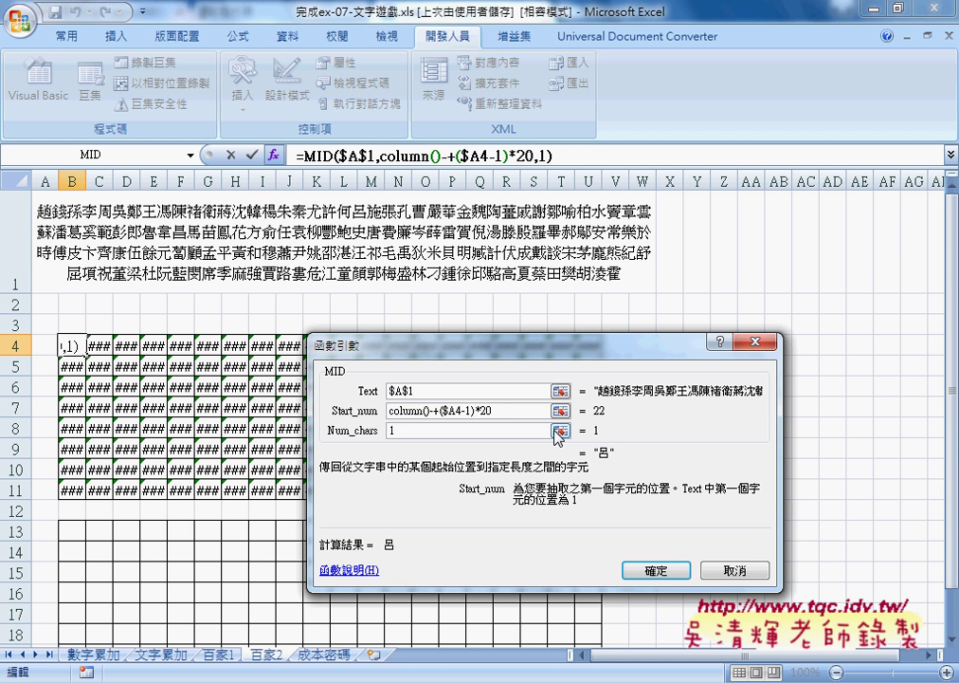
{"action": "type", "text": "1"}
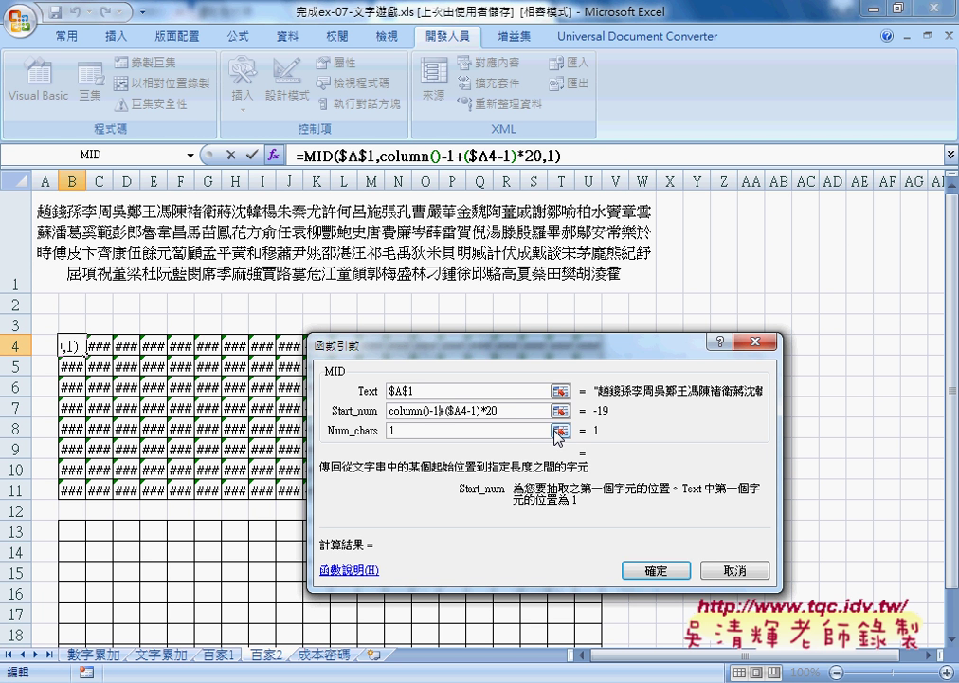
Replace $A4-1 with row()-4 so Start_num reads column()-1+(row()-4)*20, and confirm
{"action": "double_click", "coordinate": [458, 408]}
{"action": "key", "text": "Delete"}
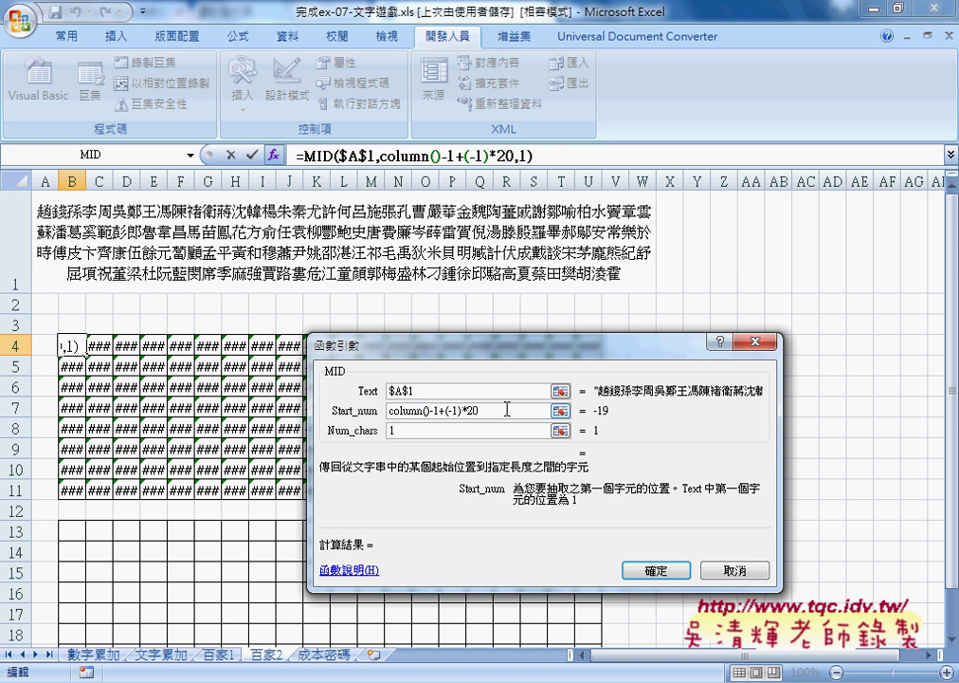
{"action": "type", "text": "ro"}
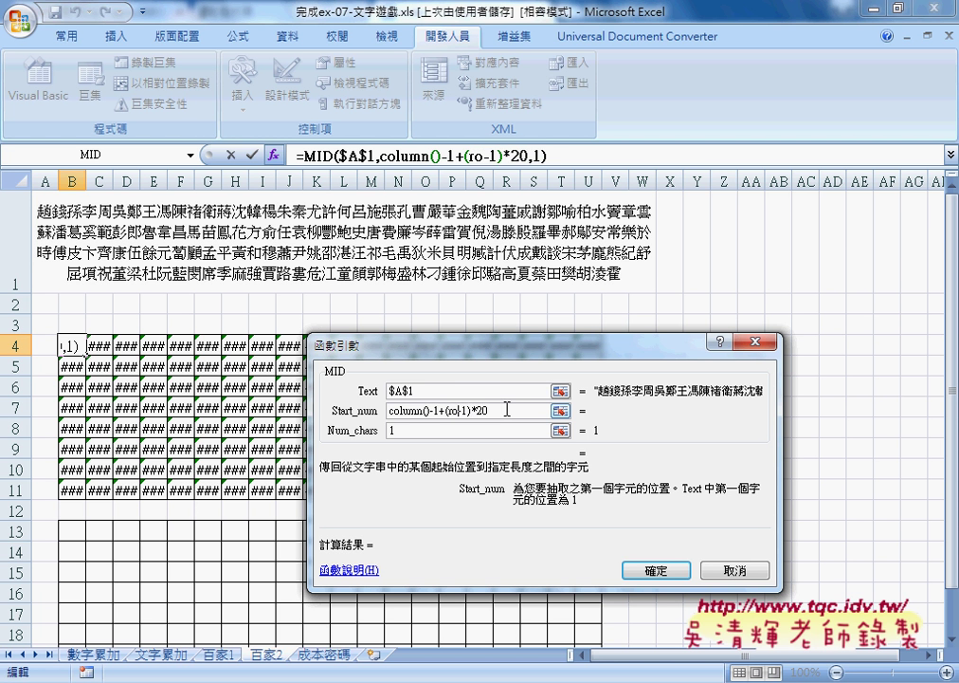
{"action": "type", "text": "w("}
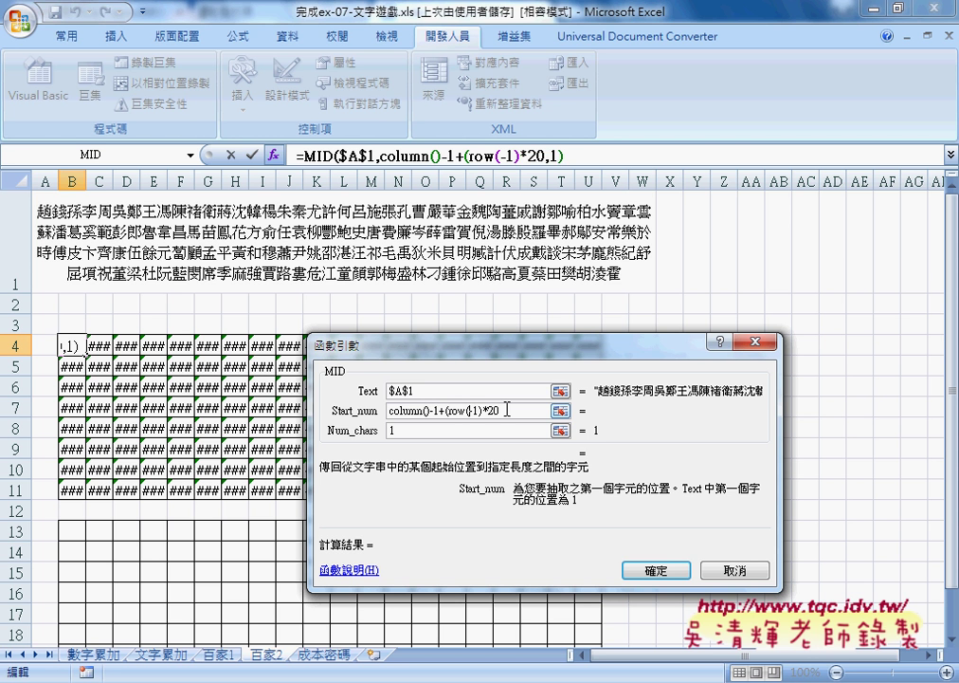
{"action": "type", "text": ")"}
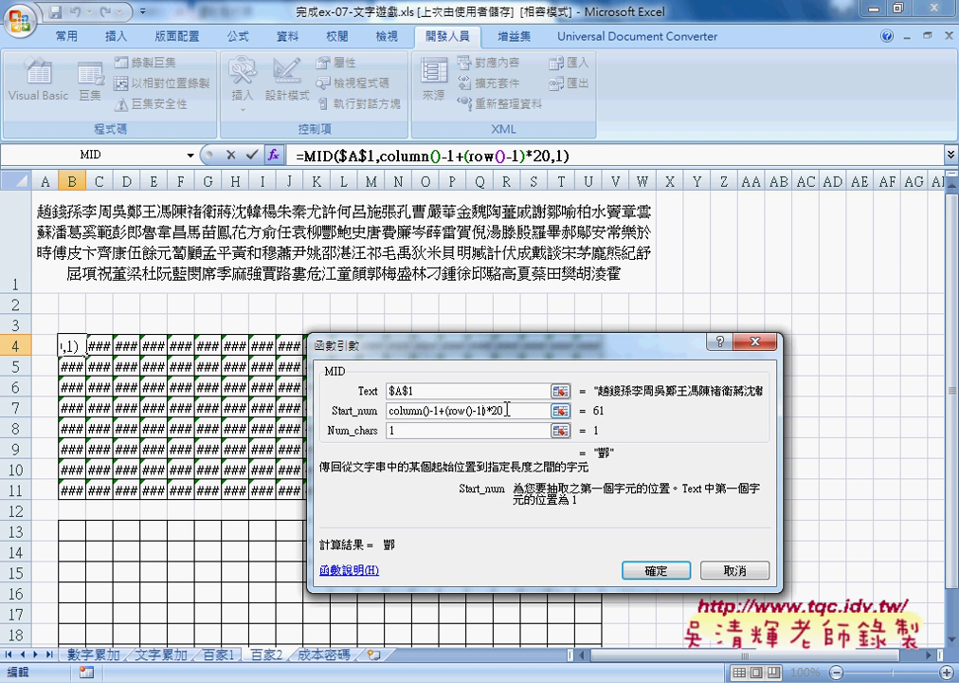
{"action": "key", "text": "BackSpace"}
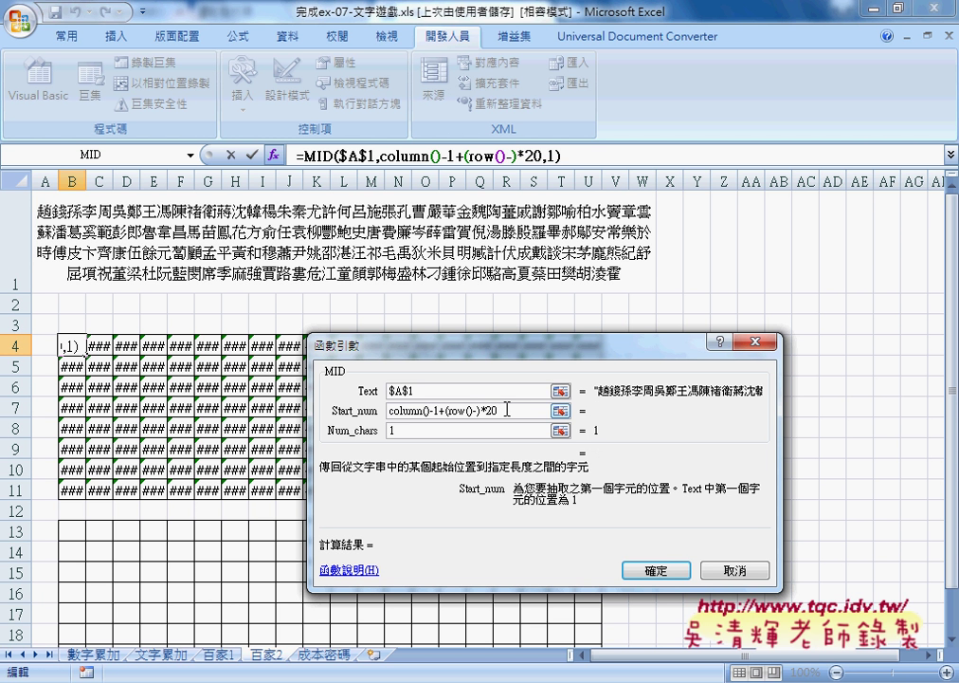
{"action": "type", "text": "4"}
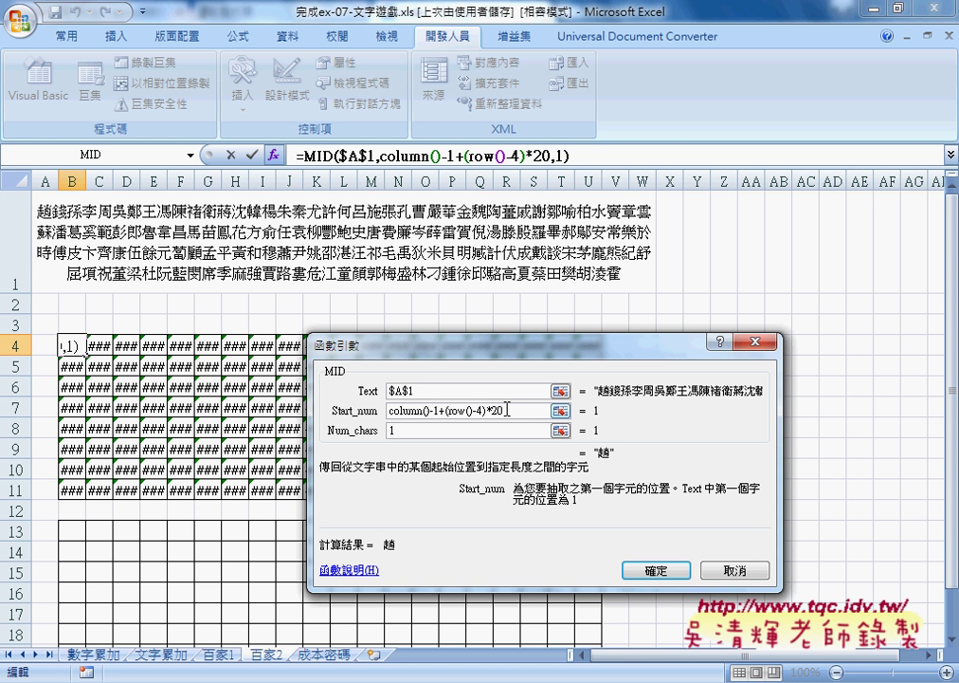
{"action": "left_click", "coordinate": [427, 391]}
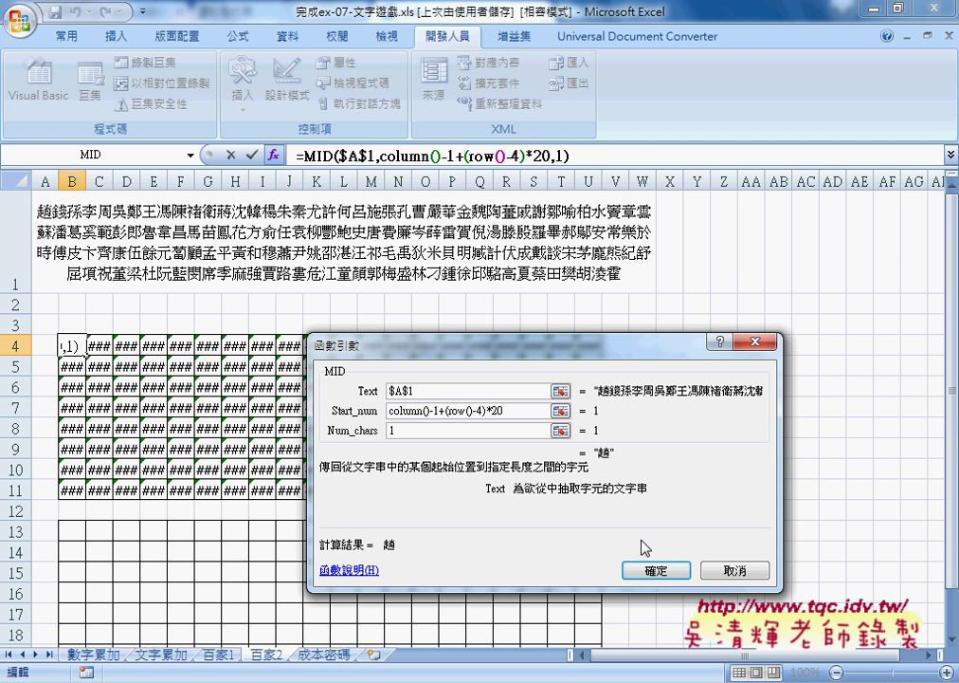
{"action": "left_click", "coordinate": [656, 573]}
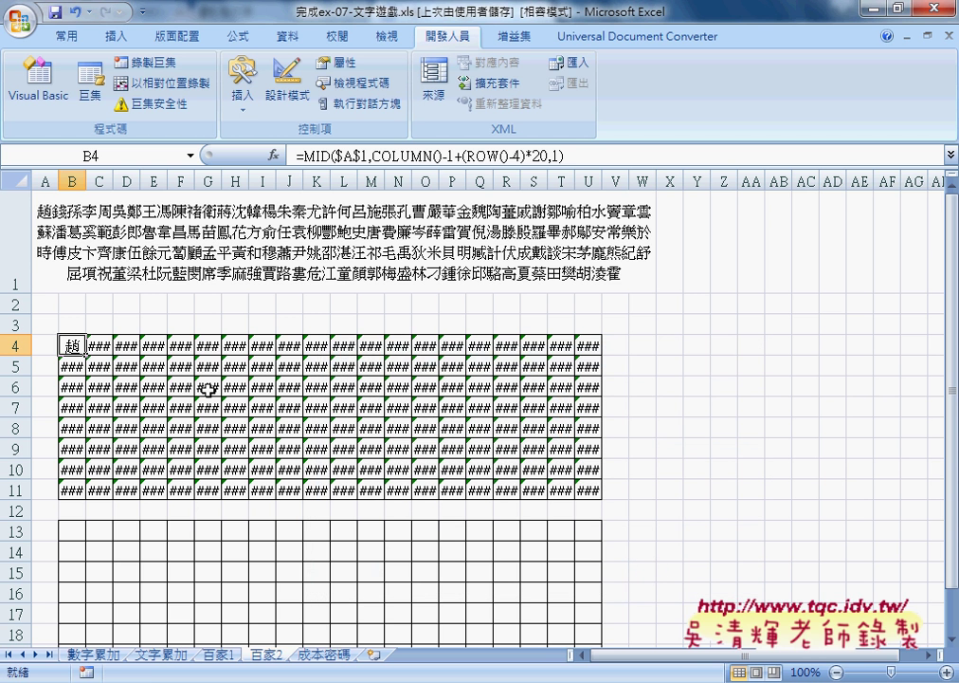
Drag B4's COLUMN()/ROW() MID formula over B4:U11, showing all 160 surnames 趙 to 霍
{"action": "mouse_move", "coordinate": [86, 356]}
{"action": "left_mouse_down"}
{"action": "mouse_move", "coordinate": [597, 351]}
{"action": "mouse_move", "coordinate": [605, 495]}
{"action": "left_mouse_up"}
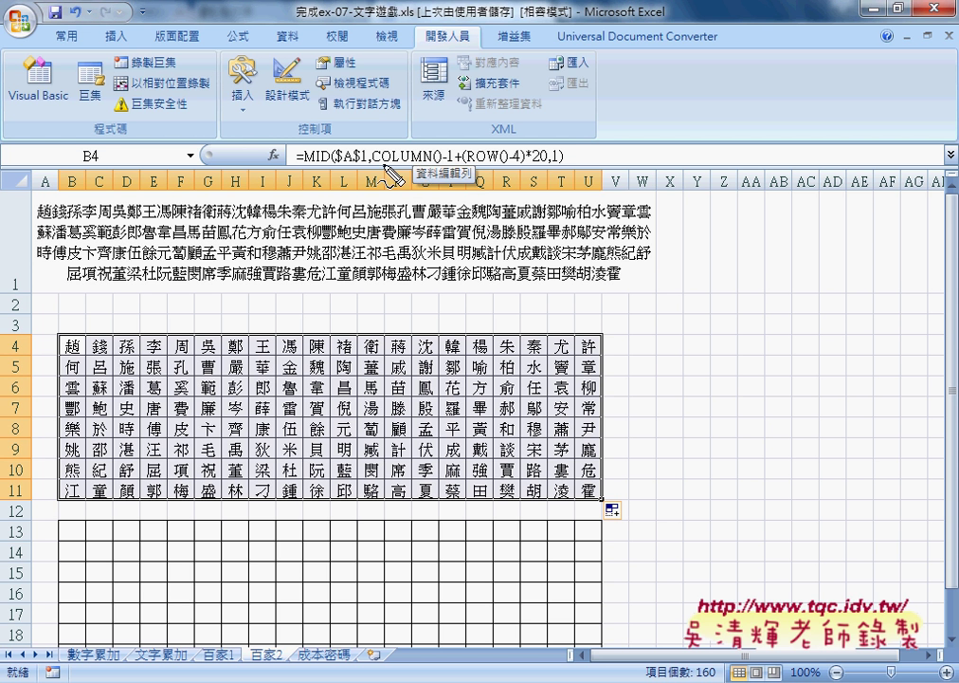
In red ink, underline COLUMN() and ROW, circle column B and row 4, and write 2
{"action": "left_click_drag", "start_coordinate": [375, 163], "coordinate": [422, 163]}
{"action": "left_click_drag", "start_coordinate": [64, 170], "coordinate": [80, 194]}
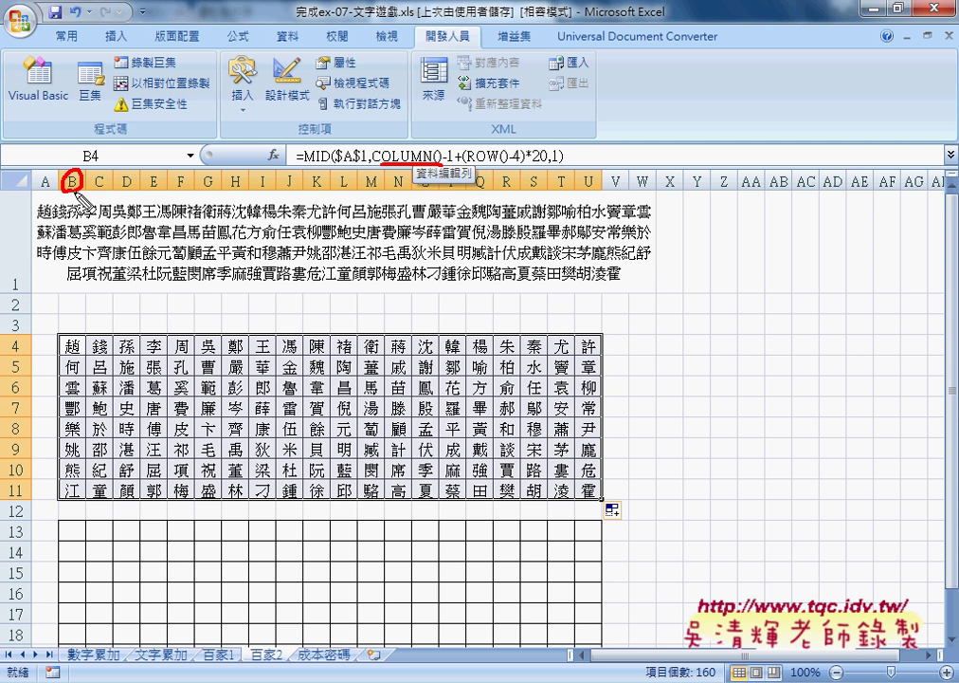
{"action": "left_click_drag", "start_coordinate": [59, 140], "coordinate": [77, 152]}
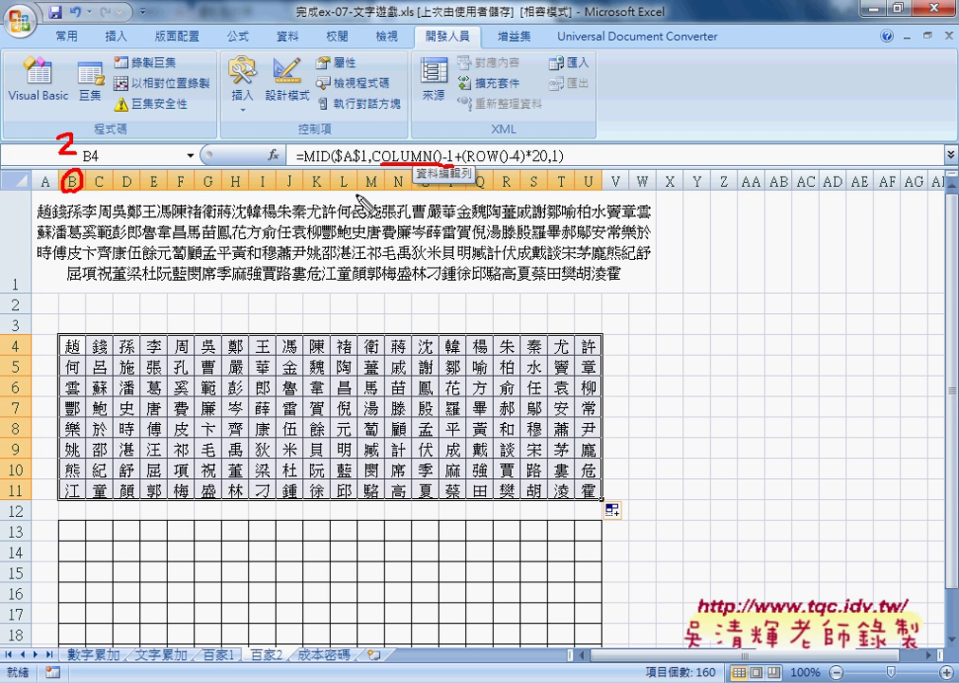
{"action": "left_click_drag", "start_coordinate": [472, 162], "coordinate": [500, 163]}
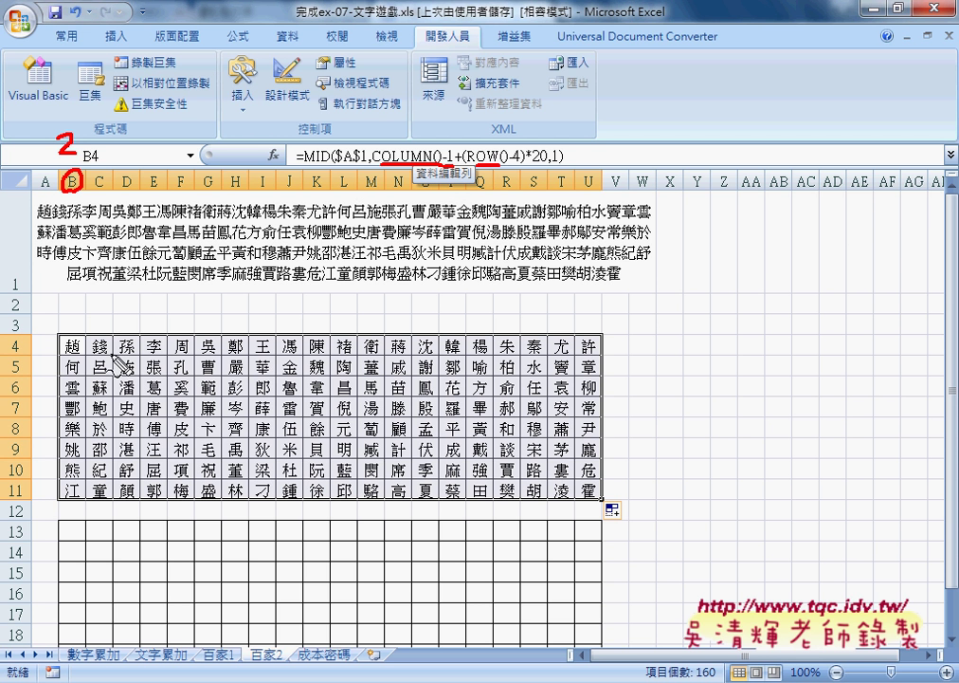
{"action": "left_click_drag", "start_coordinate": [27, 339], "coordinate": [34, 357]}
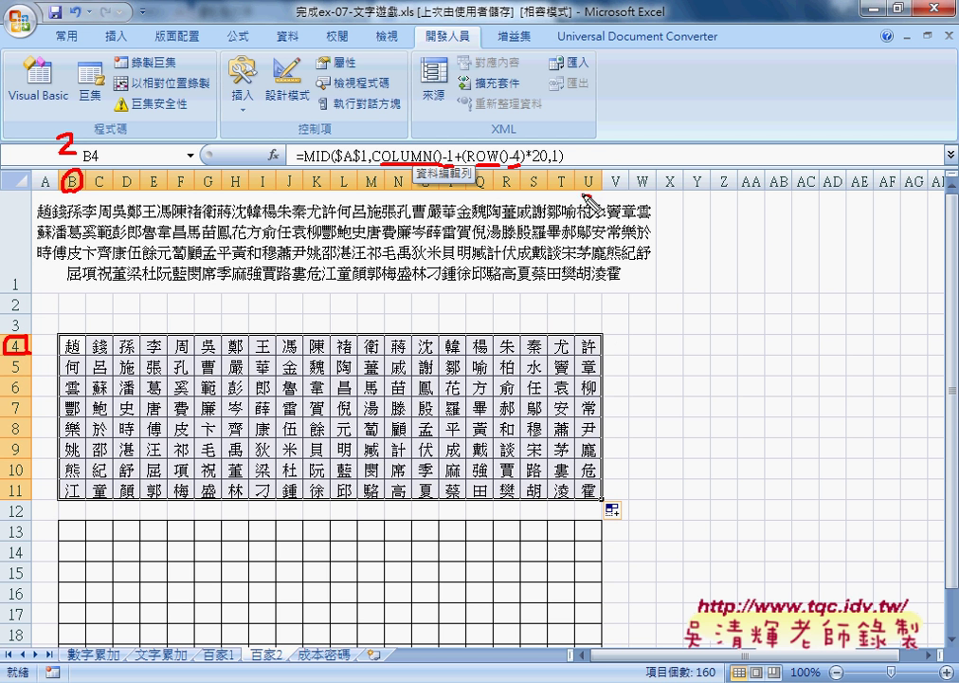
Circle column U, underline 20 and the MID part, and arrow from the formula to the lower grid
{"action": "left_click_drag", "start_coordinate": [597, 171], "coordinate": [593, 187]}
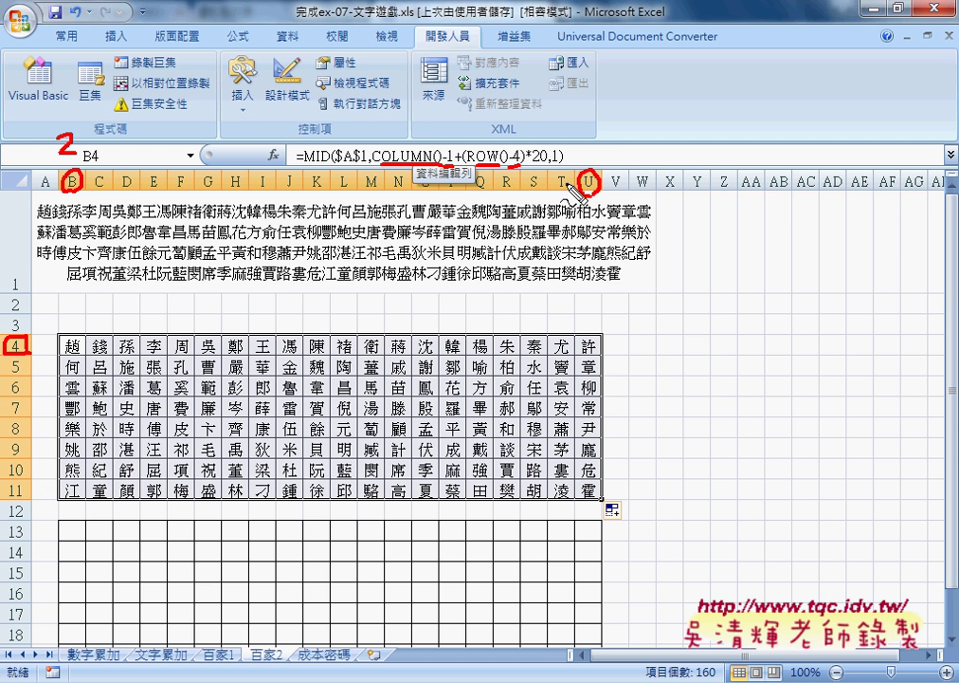
{"action": "left_click_drag", "start_coordinate": [542, 164], "coordinate": [554, 163]}
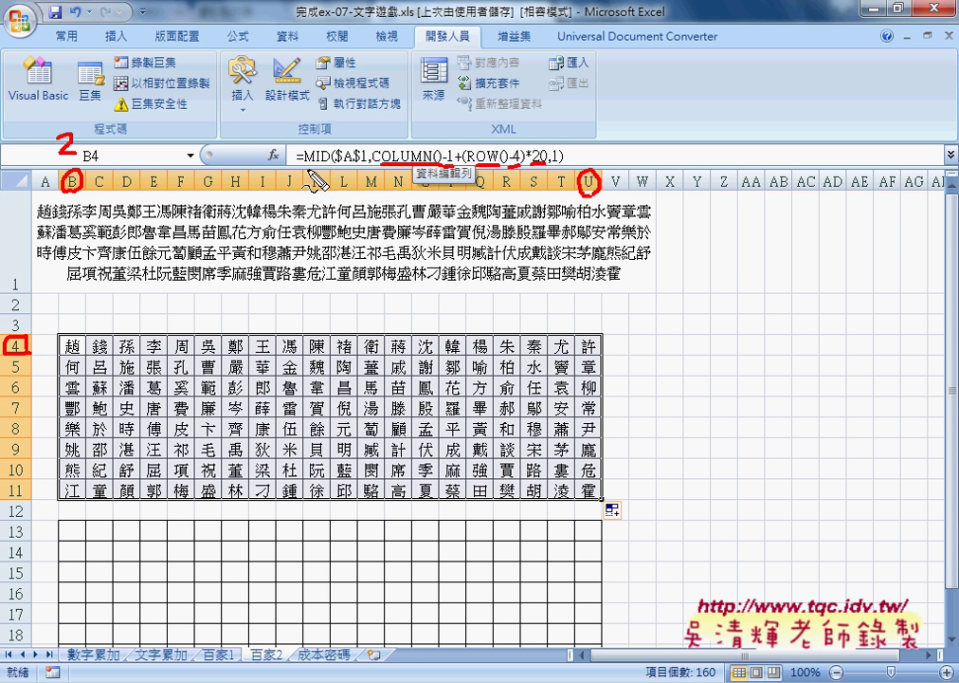
{"action": "left_click_drag", "start_coordinate": [297, 173], "coordinate": [366, 173]}
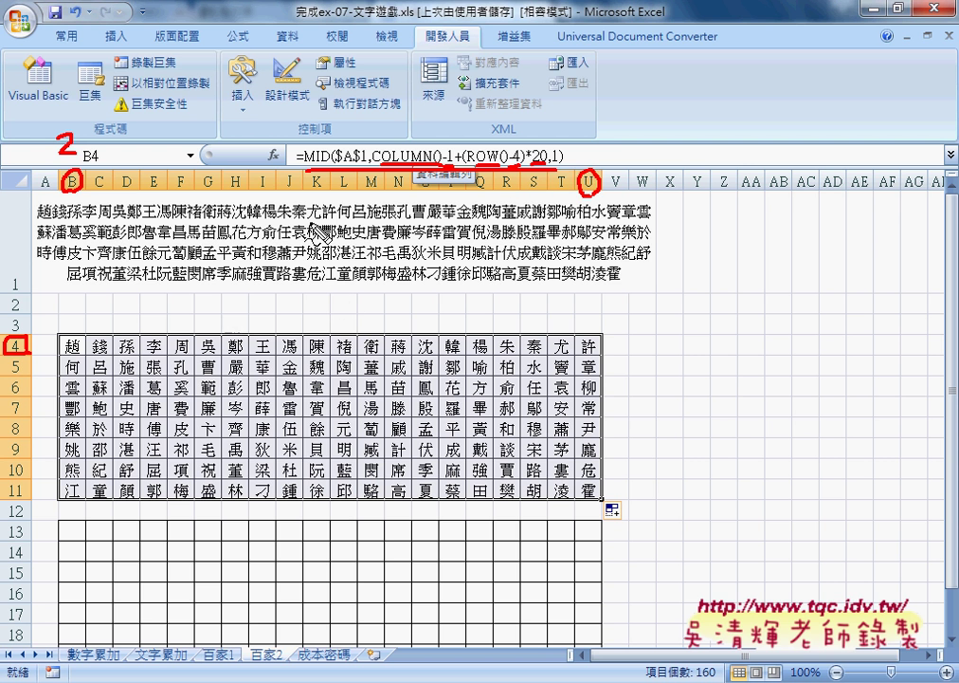
{"action": "mouse_move", "coordinate": [289, 168]}
{"action": "left_mouse_down"}
{"action": "mouse_move", "coordinate": [87, 497]}
{"action": "mouse_move", "coordinate": [98, 491]}
{"action": "left_mouse_up"}
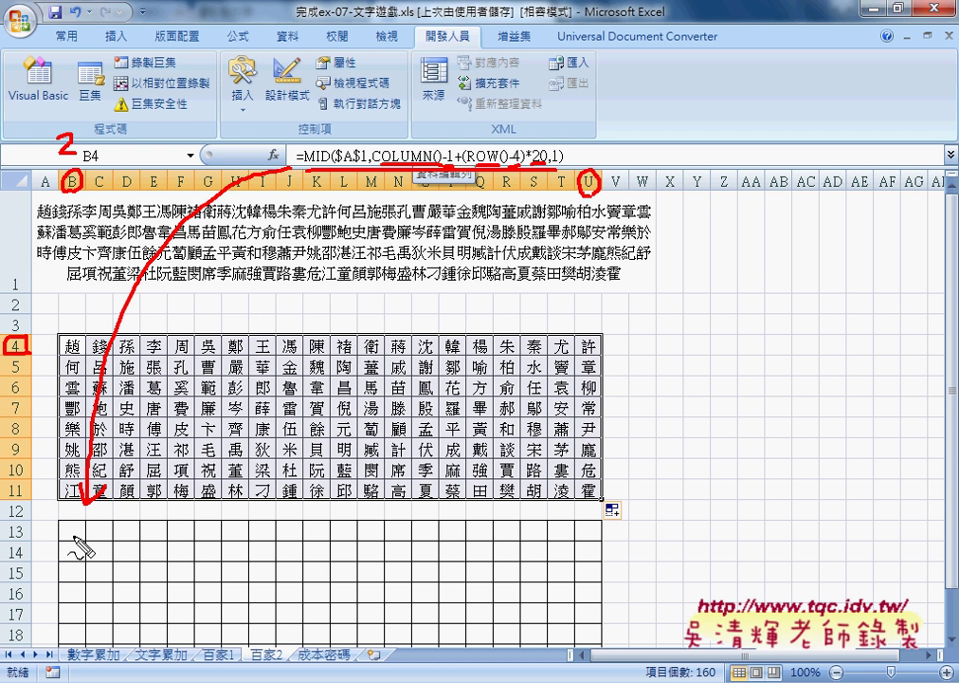
Draw a red downward mark from B13 and underline 趙 and 蘇 in A1
{"action": "mouse_move", "coordinate": [64, 522]}
{"action": "left_mouse_down"}
{"action": "mouse_move", "coordinate": [65, 588]}
{"action": "mouse_move", "coordinate": [74, 573]}
{"action": "left_mouse_up"}
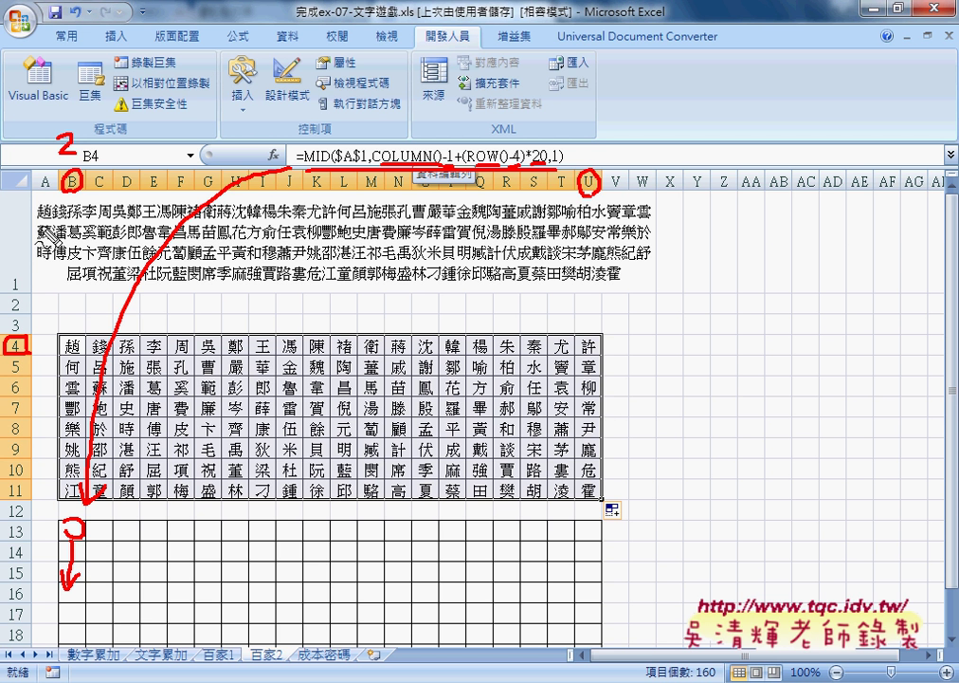
{"action": "mouse_move", "coordinate": [37, 219]}
{"action": "left_mouse_down"}
{"action": "mouse_move", "coordinate": [52, 219]}
{"action": "mouse_move", "coordinate": [49, 245]}
{"action": "left_mouse_up"}
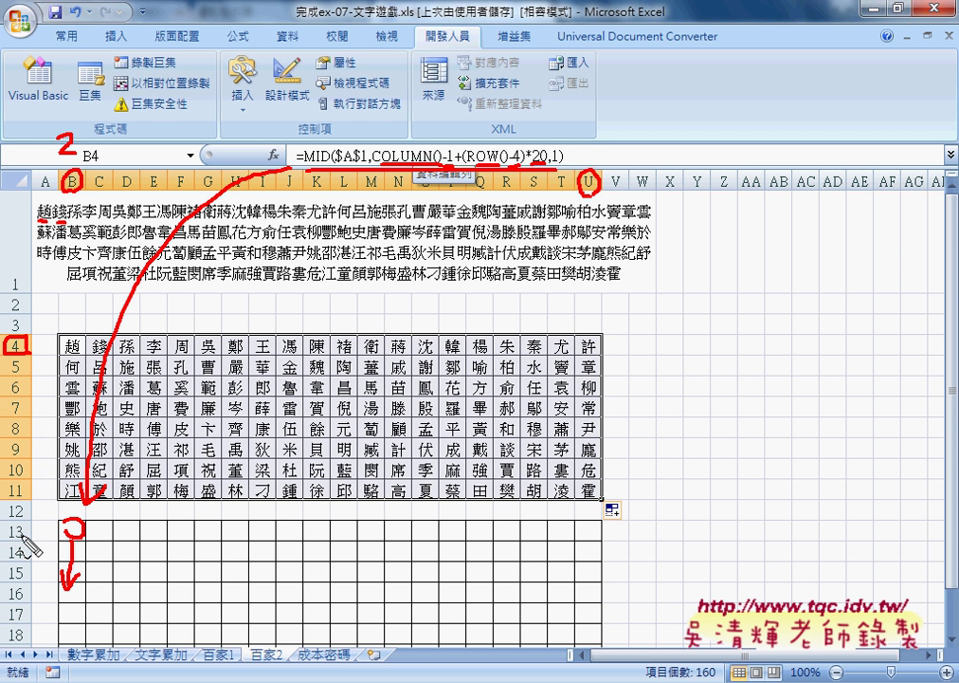